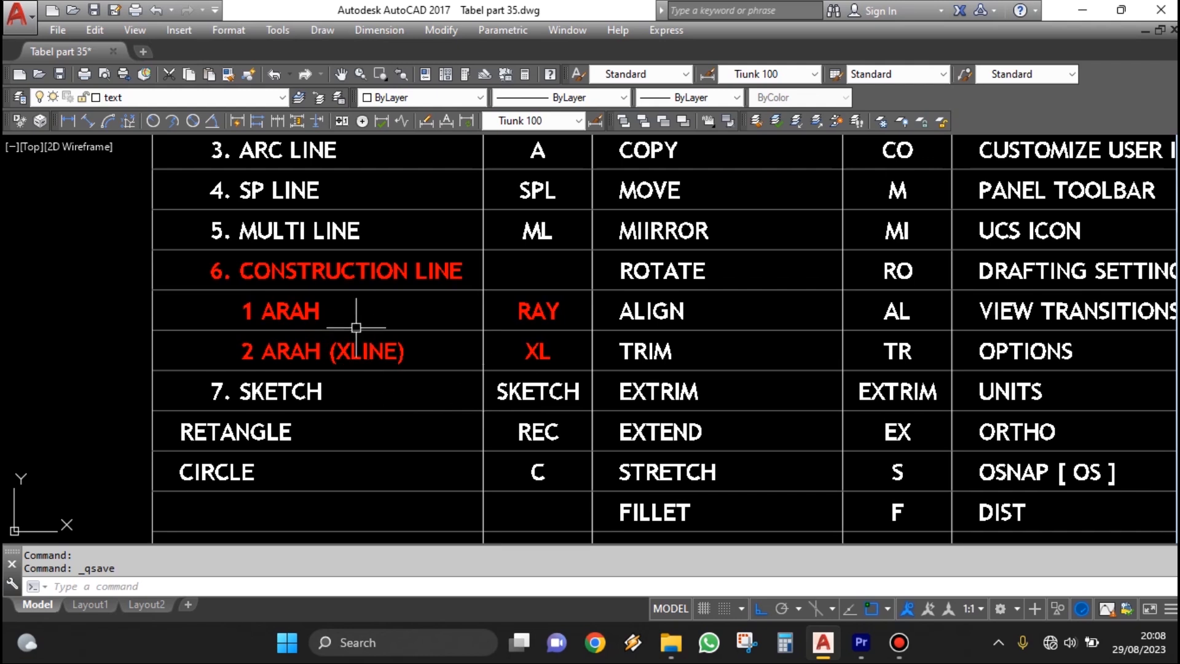
Draw a horizontal ray pointing right from a start point centred below the RAY heading
middle_click(461, 391)
middle_click(461, 391)
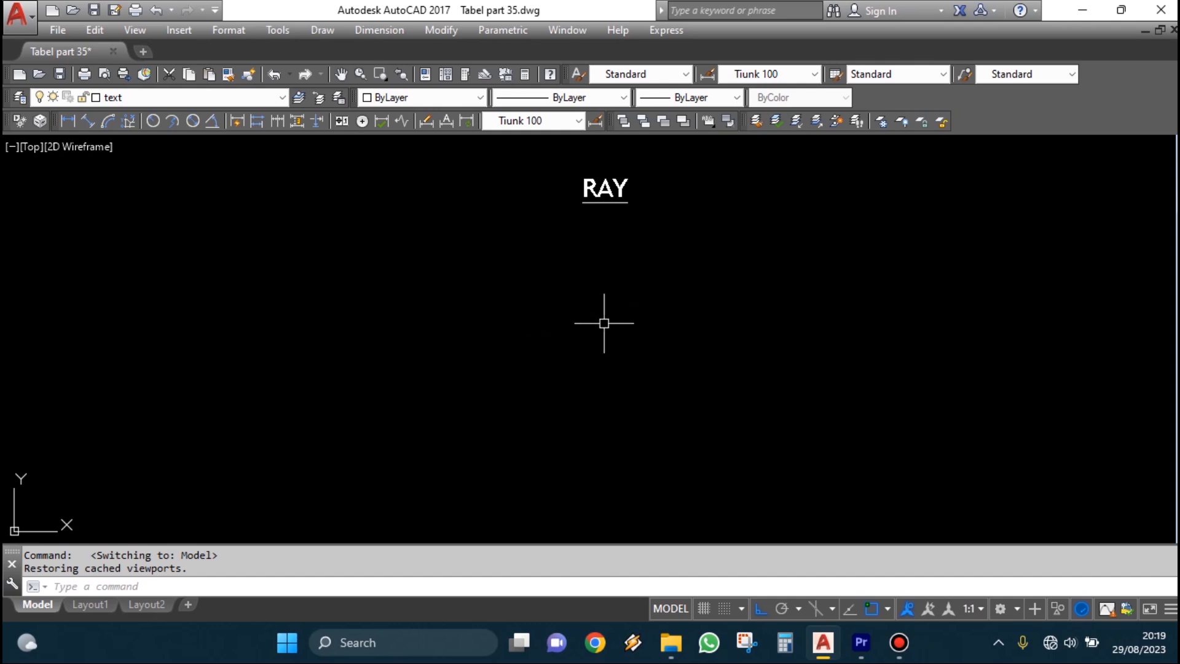
text(ray)
key(Return)
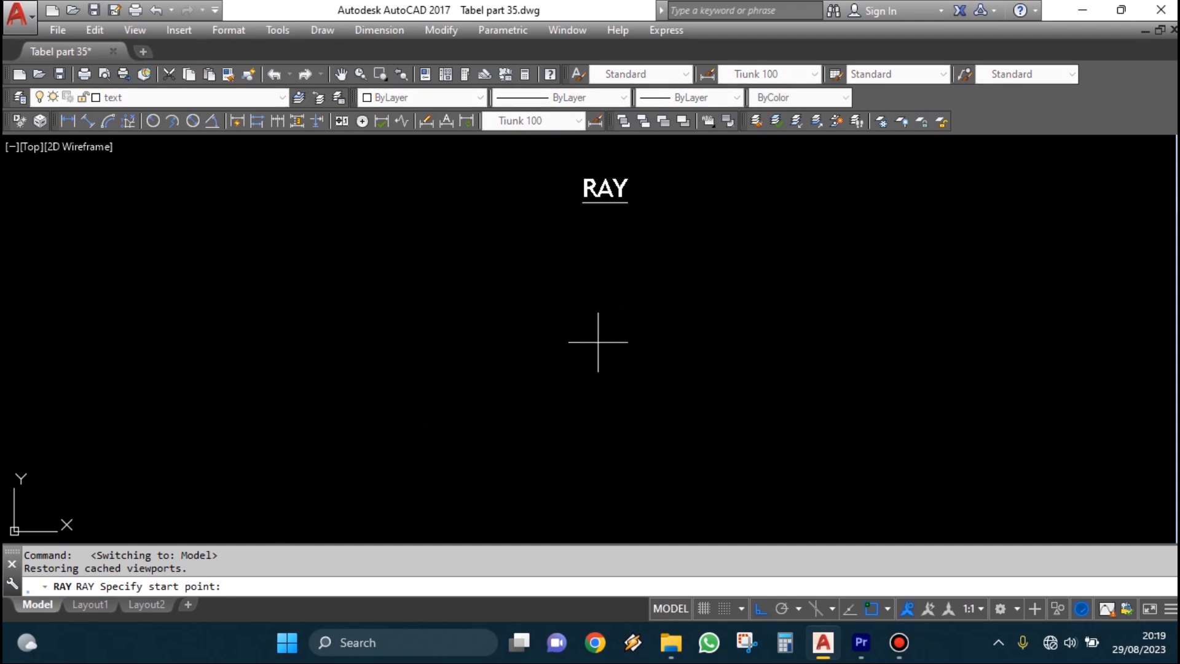
click(601, 313)
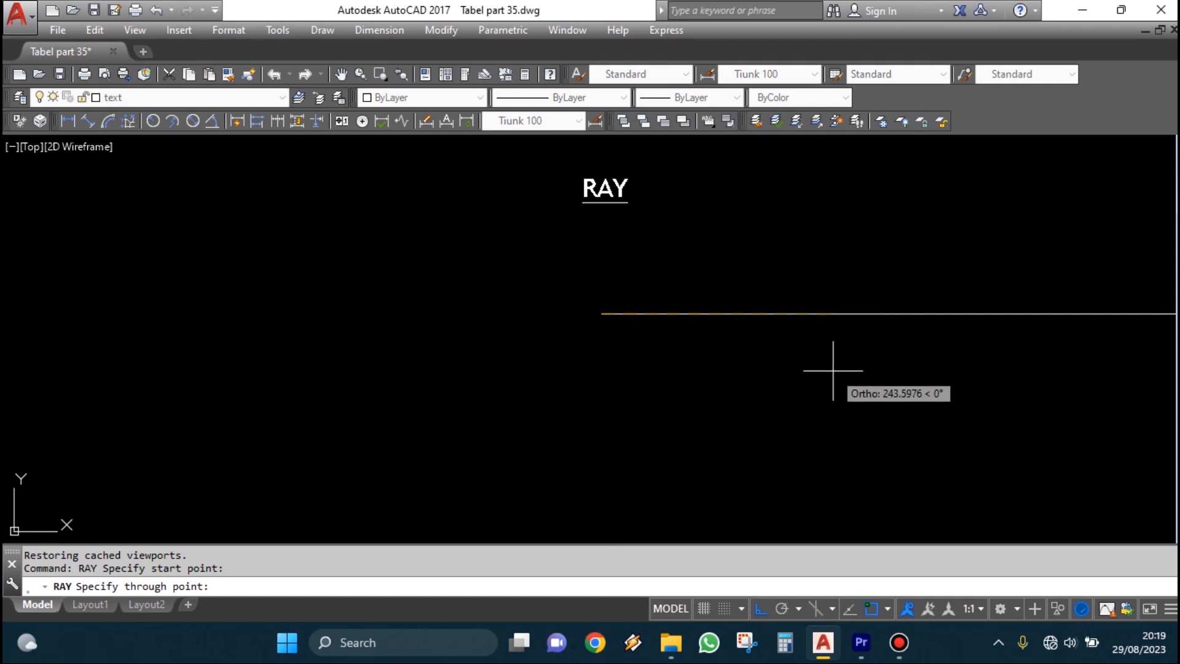
click(907, 362)
key(Escape)
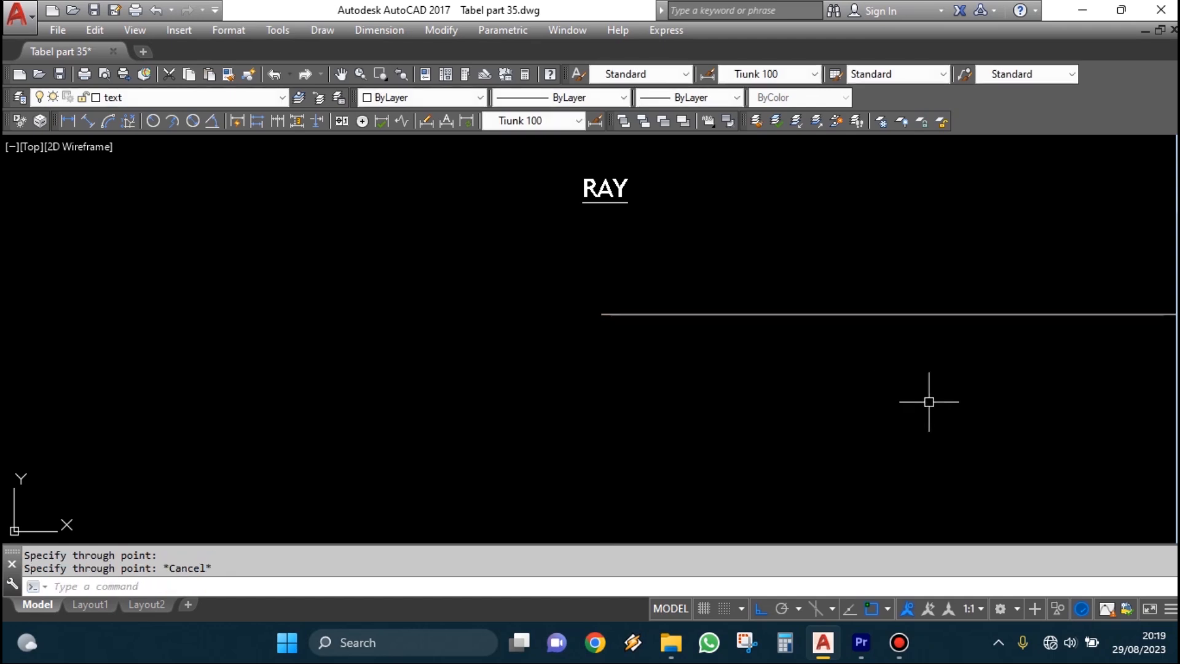
Examine how far the horizontal ray extends, then return to its start point below the RAY heading
scroll(1101, 303, down, 10)
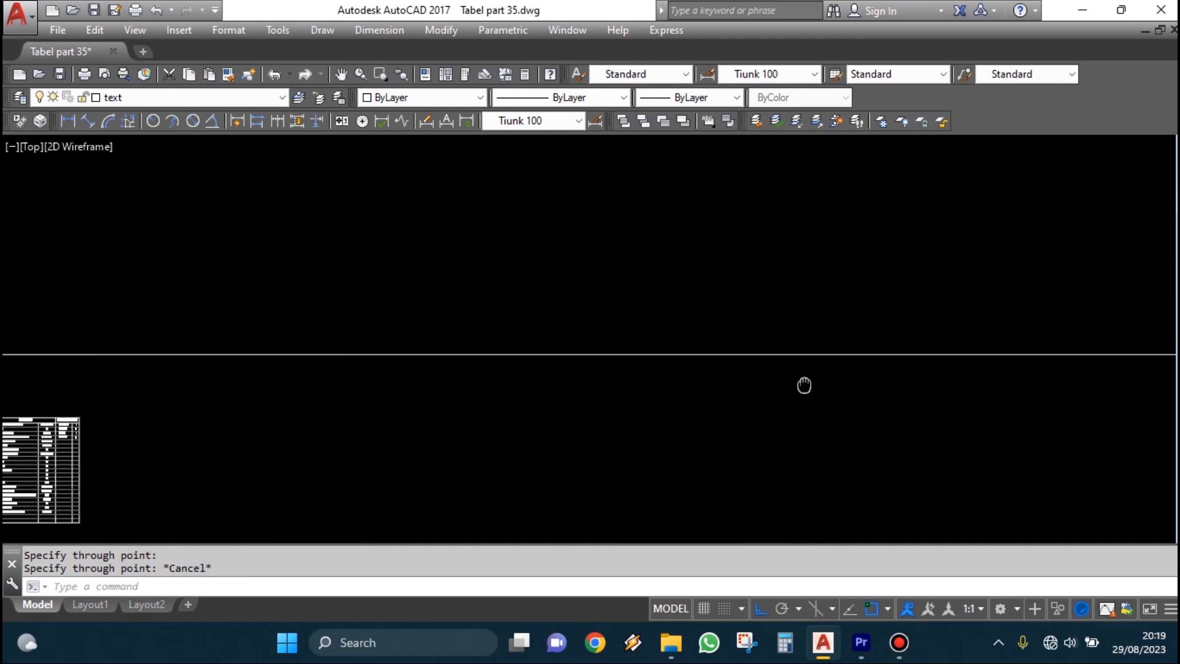
scroll(1124, 385, down, 5)
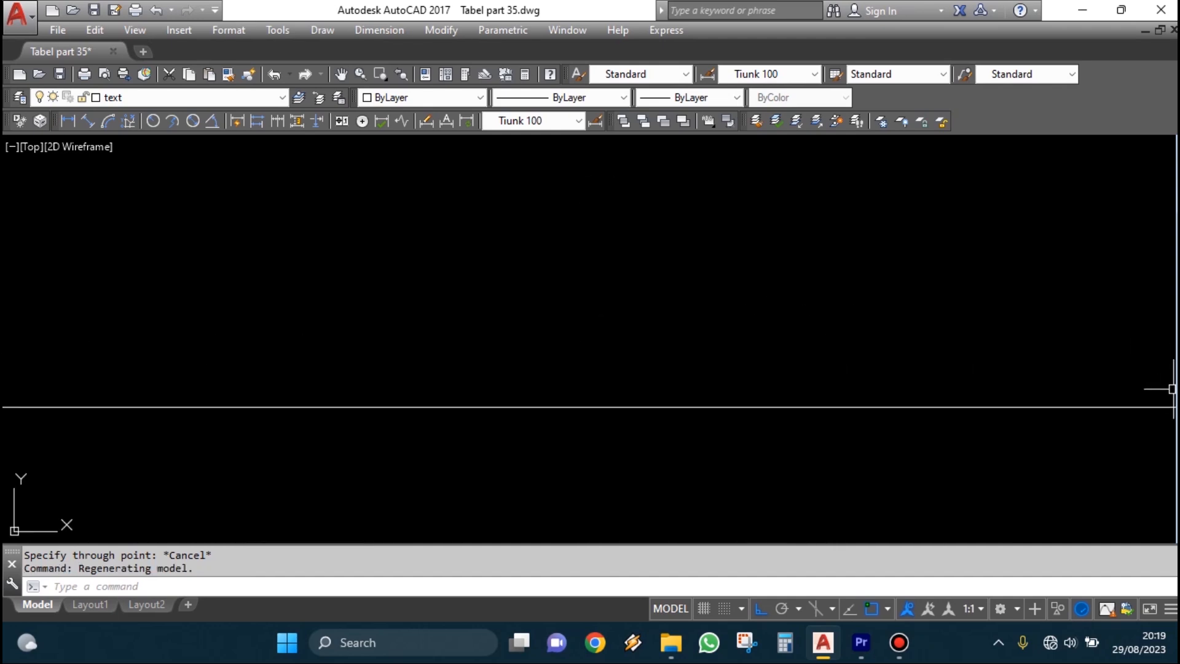
scroll(206, 404, up, 8)
scroll(246, 405, down, 3)
scroll(360, 394, up, 1)
mouse_move(338, 407)
middle_down()
mouse_move(536, 373)
mouse_move(640, 403)
mouse_move(755, 410)
middle_up()
scroll(537, 374, up, 2)
Draw a vertical ray pointing upward from a point just left of the horizontal ray's start point
text(YA)
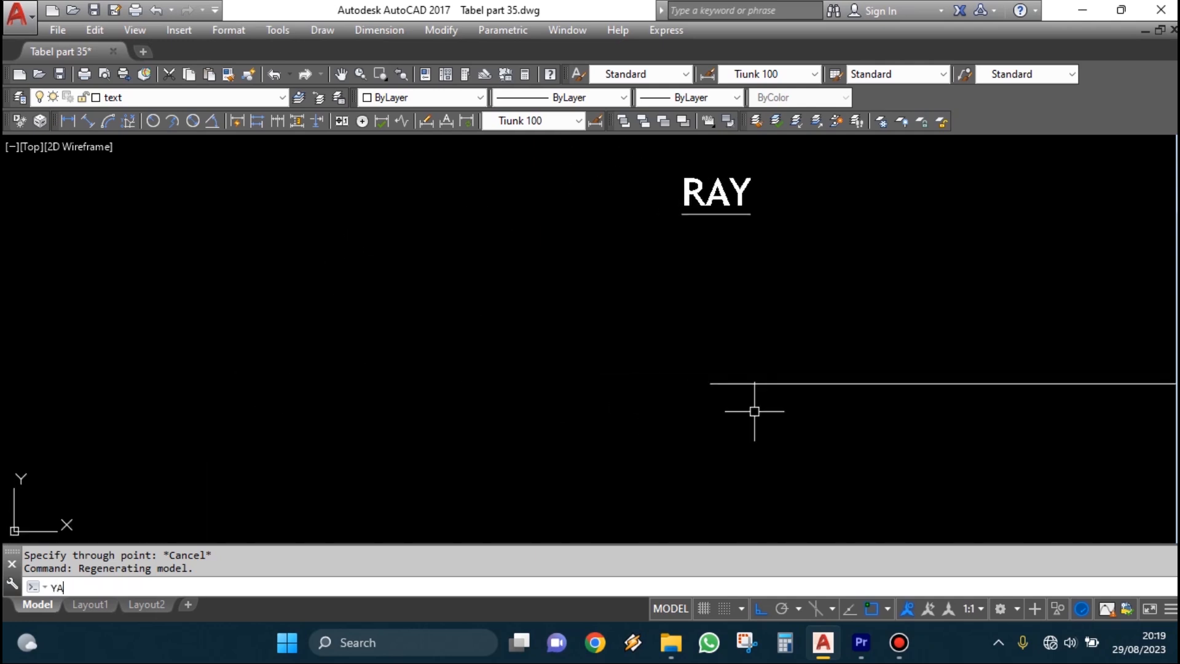
key(Escape)
text(RAY)
key(Return)
click(614, 384)
click(618, 280)
key(Escape)
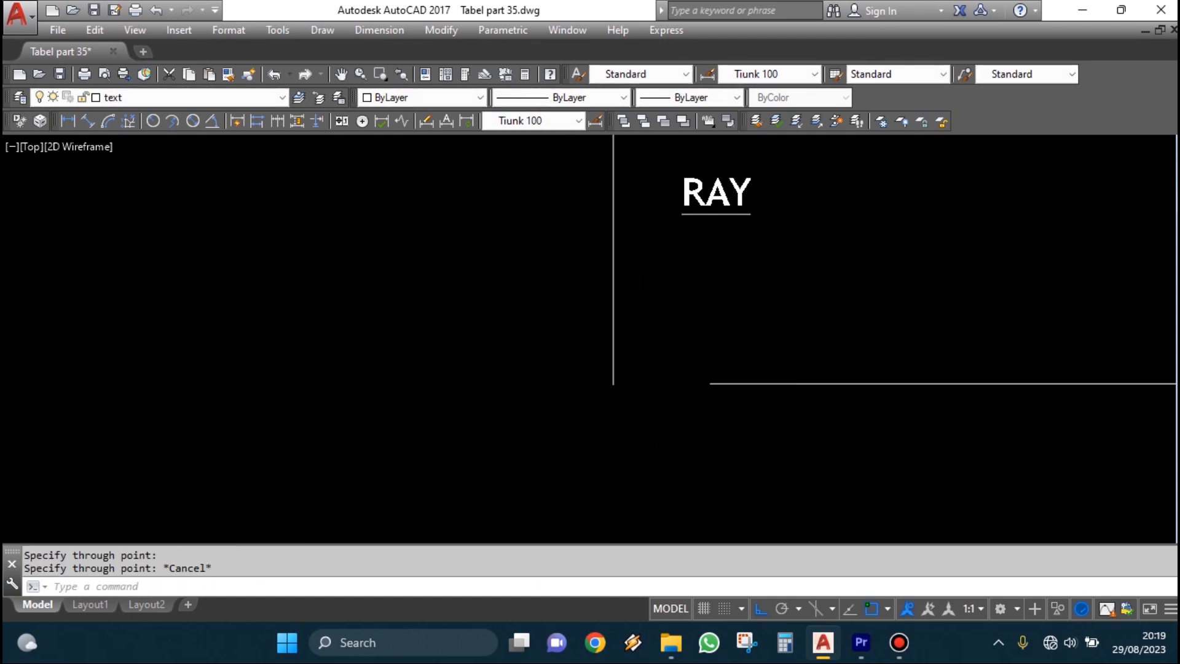
Draw a horizontal ray pointing left from a point just left of the vertical ray's lower end
scroll(696, 411, down, 2)
key(Return)
click(584, 394)
key(Escape)
Draw a vertical ray pointing downward from a point just below the upward ray's start point
middle_drag(607, 423, 574, 337)
key(Return)
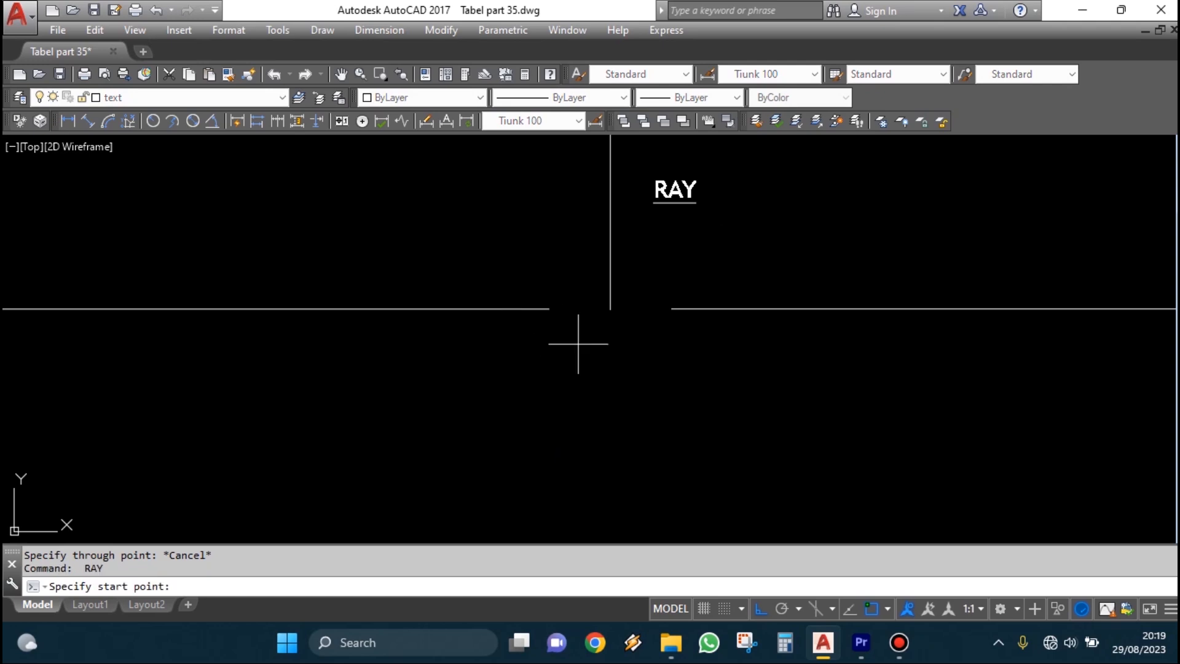
click(606, 343)
click(614, 400)
key(Escape)
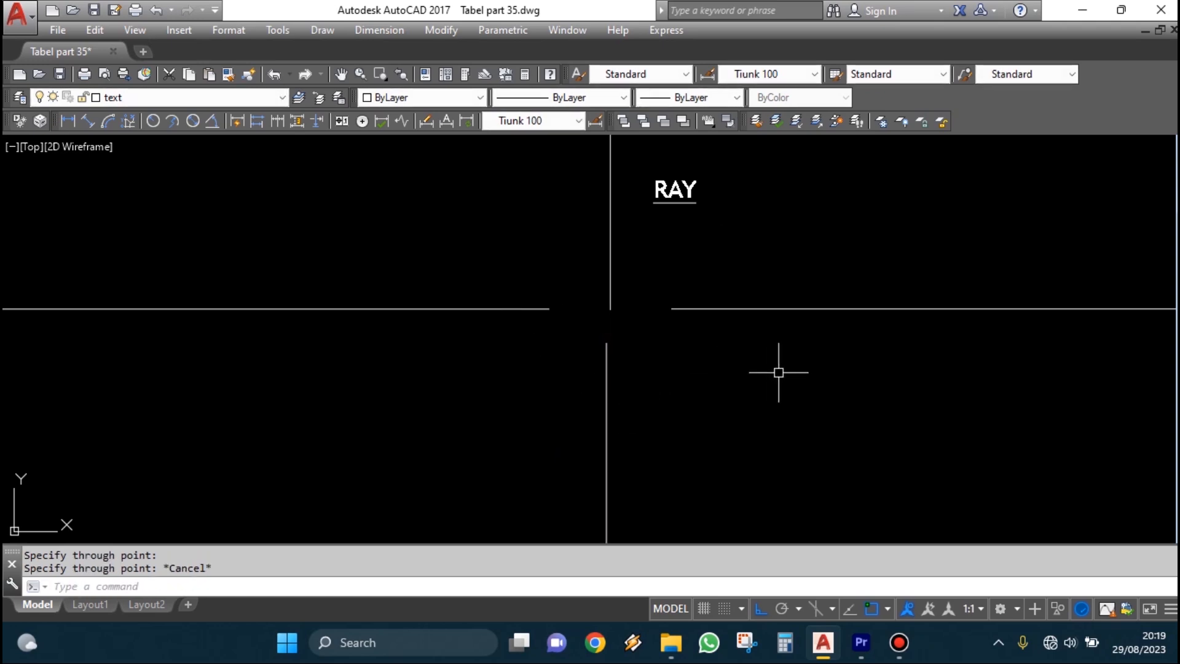
Turn Ortho off and draw a diagonal ray rising to the right, above the right-hand horizontal ray
middle_drag(749, 392, 638, 400)
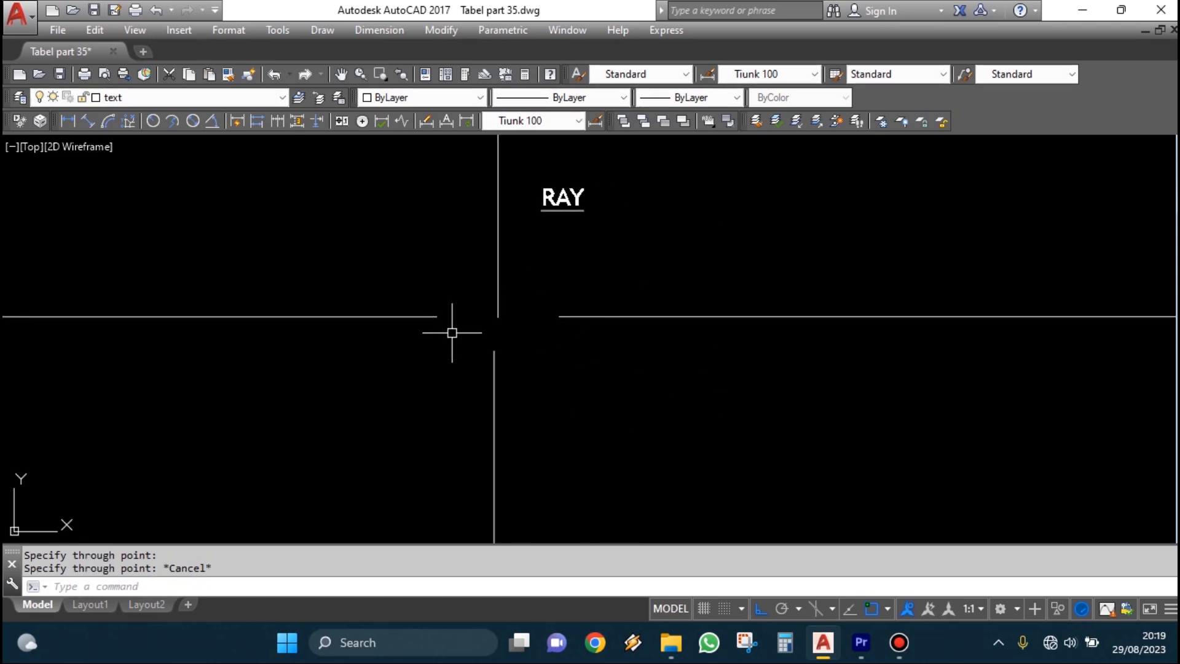
click(757, 609)
middle_drag(753, 424, 750, 492)
text(ray)
key(Return)
click(698, 340)
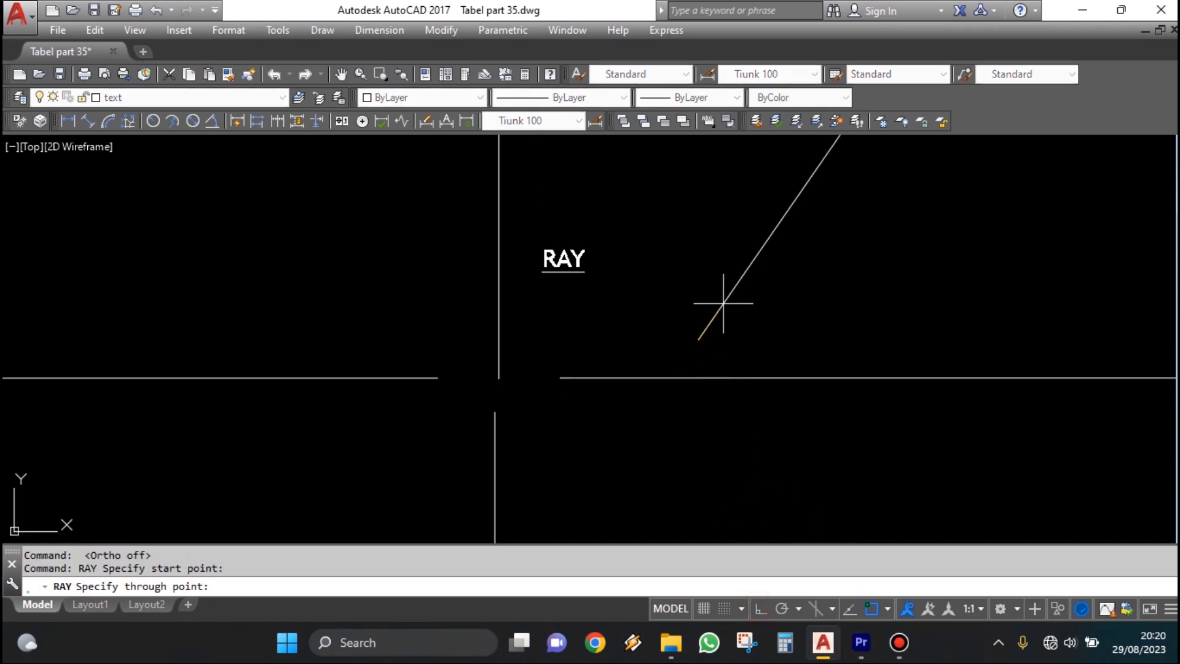
click(869, 219)
key(Escape)
Draw an inscribed 3-sided polygon below the right-hand horizontal ray, apex up, with Ortho on and a radius of about 100
mouse_move(830, 345)
middle_down()
mouse_move(838, 370)
mouse_move(768, 281)
middle_up()
text(pol)
key(Return)
middle_drag(785, 437, 752, 390)
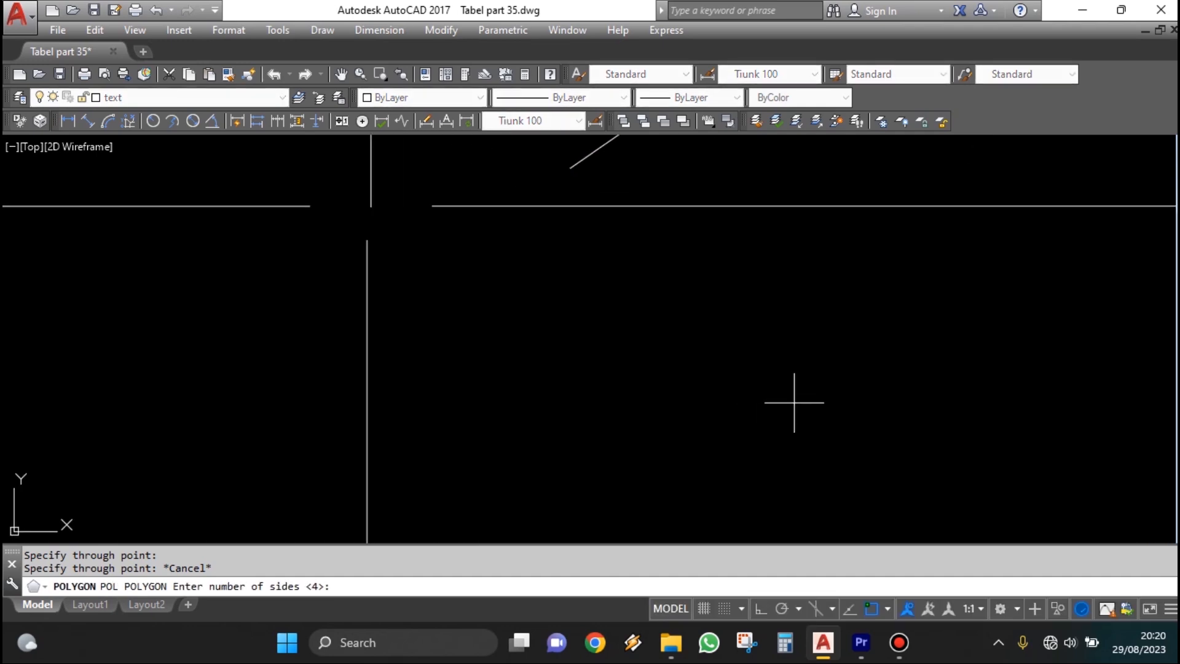
text(3)
key(Return)
click(769, 437)
key(Return)
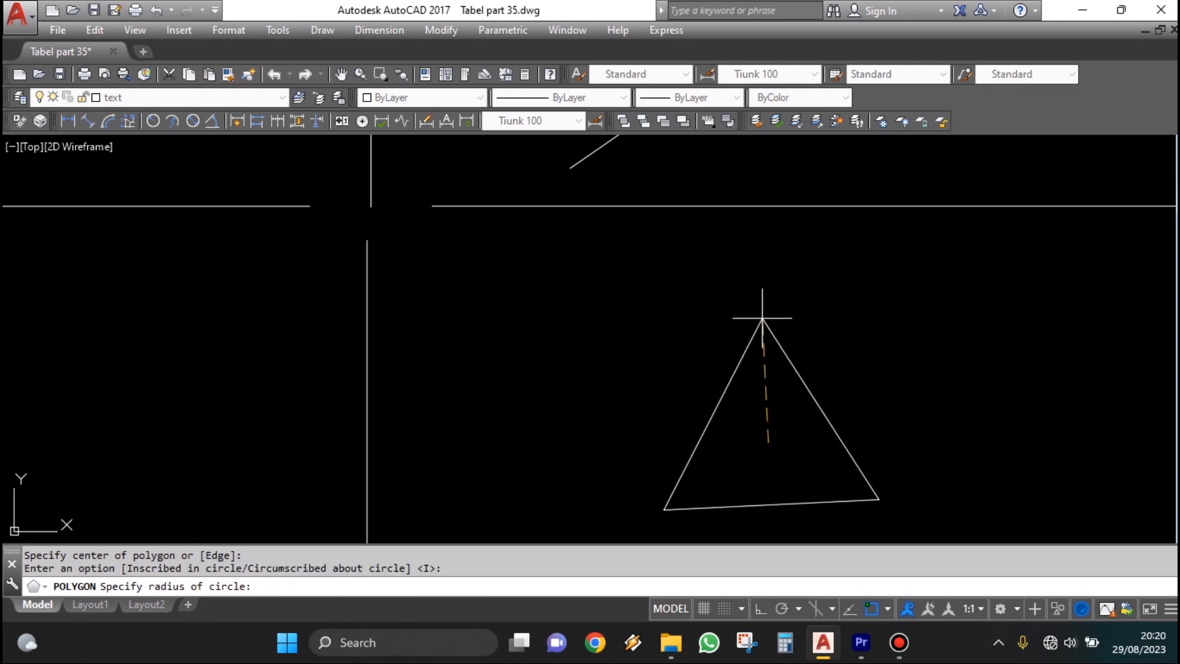
key(F8)
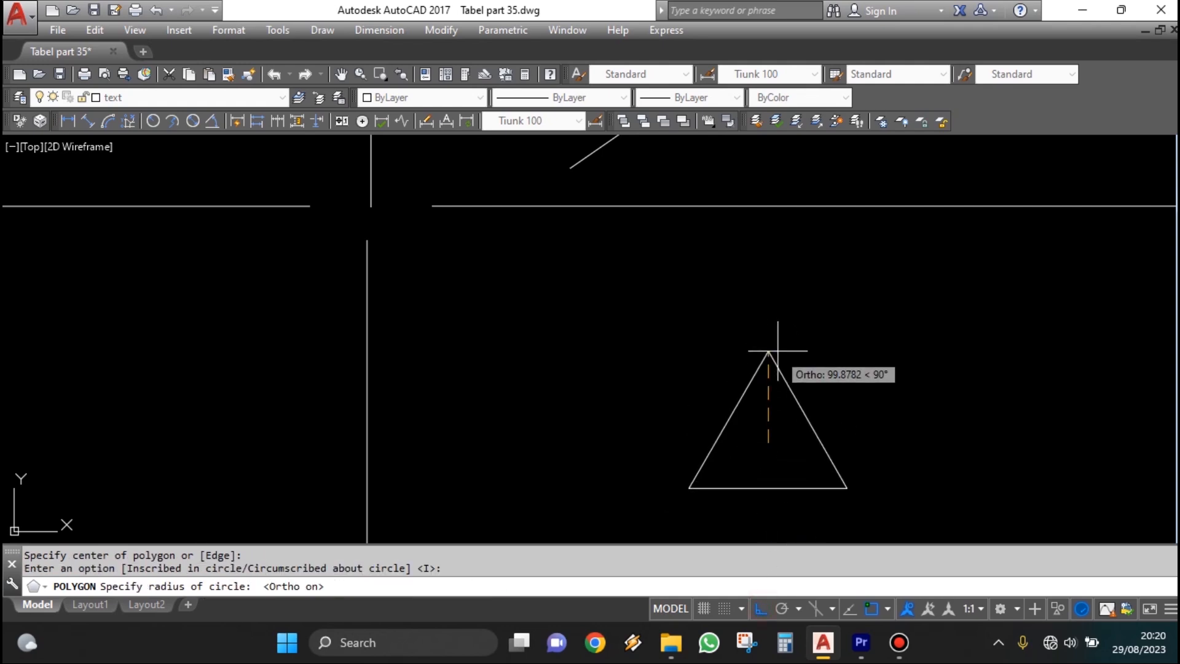
click(776, 350)
key(Escape)
Erase the diagonal ray above the right-hand horizontal ray
scroll(807, 382, down, 2)
scroll(805, 377, up, 1)
mouse_move(805, 377)
middle_down()
mouse_move(708, 424)
mouse_move(648, 346)
mouse_move(540, 341)
middle_up()
text(e)
key(Return)
click(686, 301)
click(619, 253)
key(Return)
scroll(639, 373, up, 2)
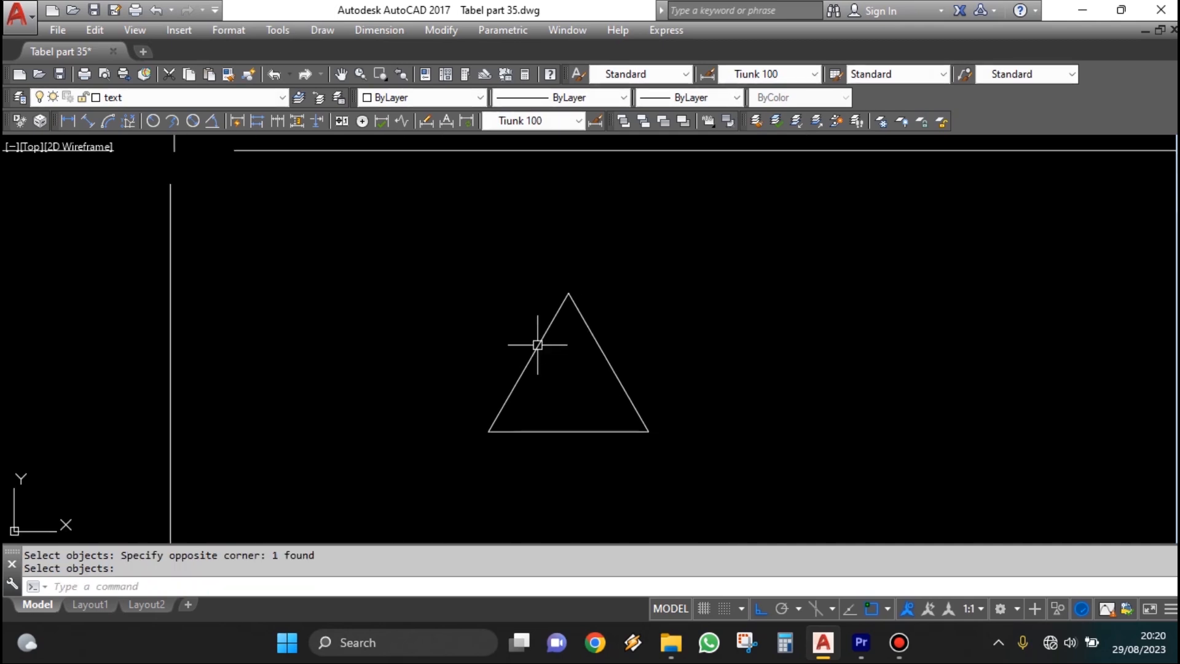
Draw a ray from the triangle's lower-left corner through its apex
text(ray)
key(Return)
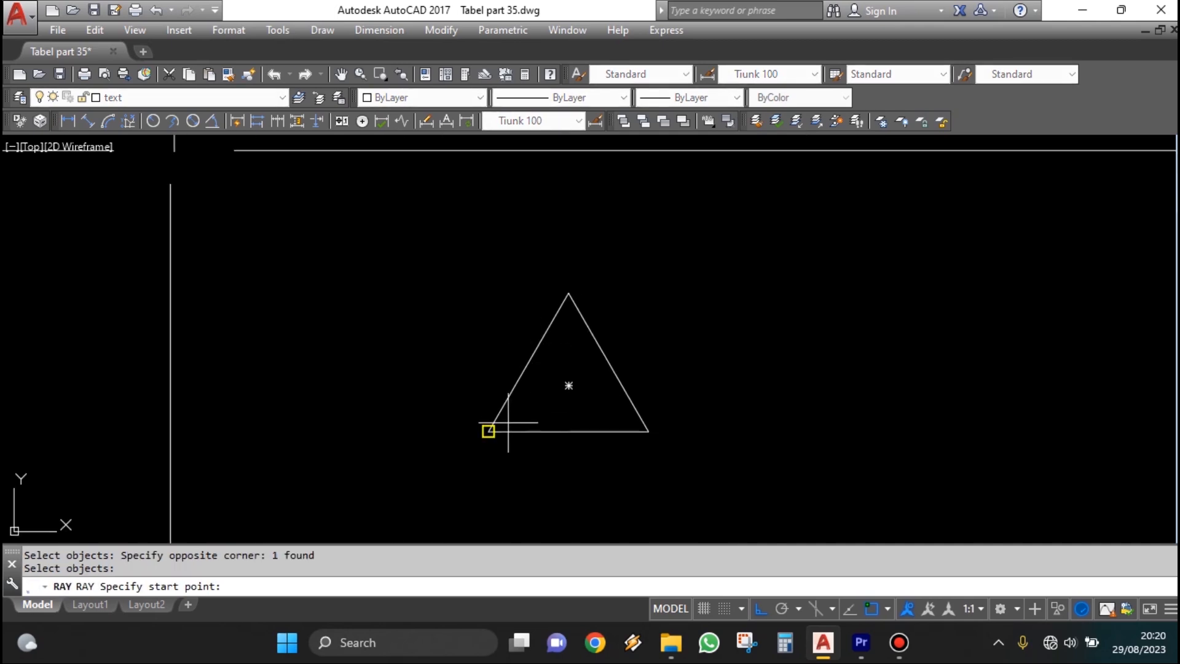
click(488, 431)
click(566, 296)
key(Escape)
Draw a ray from the triangle's lower-right corner through its apex
scroll(584, 396, down, 2)
middle_drag(614, 426, 633, 408)
key(Return)
click(687, 462)
click(637, 378)
key(Escape)
Draw a ray along the triangle's base from the lower-left corner through the lower-right corner
key(Return)
click(585, 399)
key(Escape)
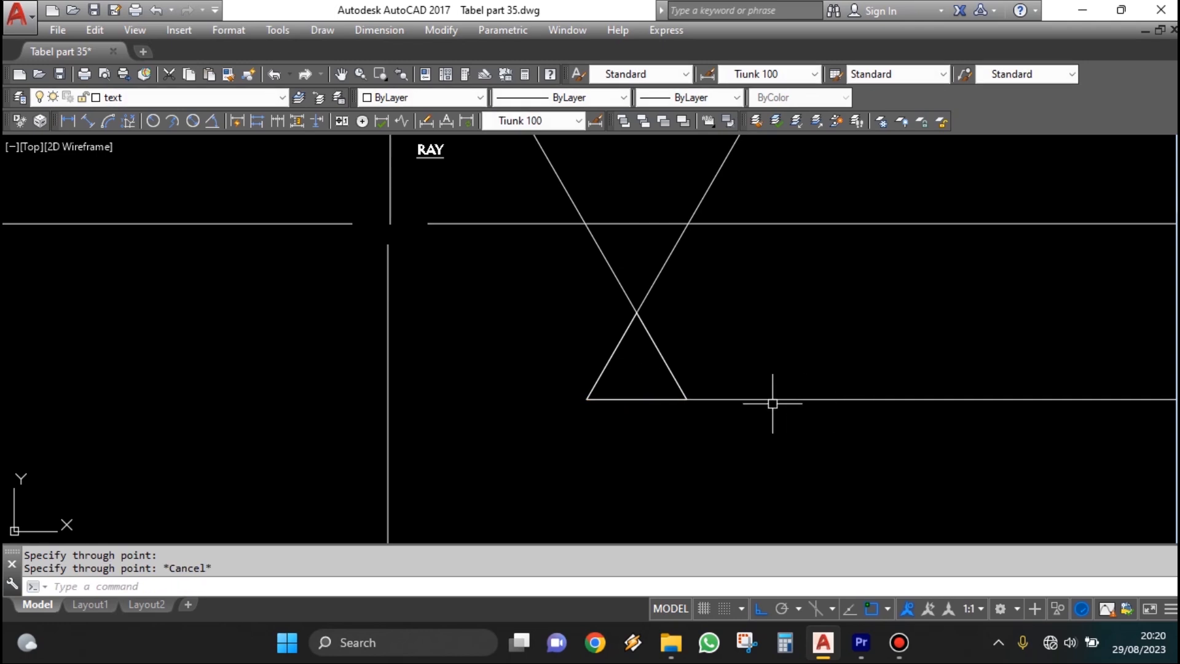
scroll(754, 406, down, 2)
scroll(758, 424, up, 2)
middle_drag(550, 315, 628, 401)
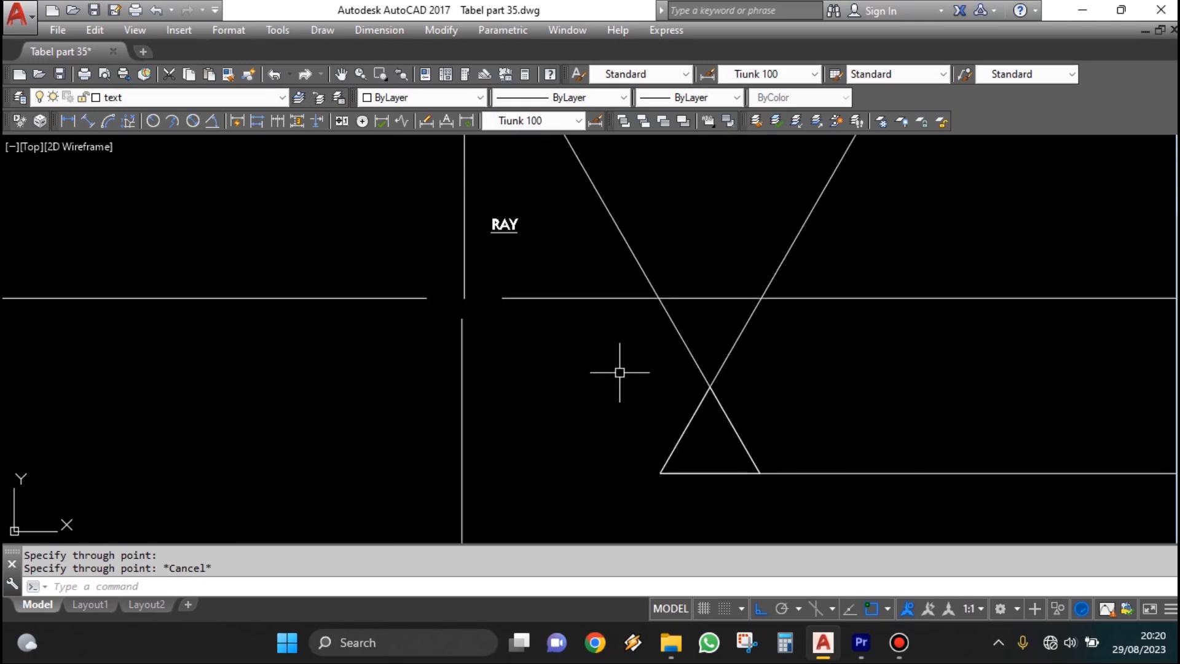
scroll(503, 250, up, 2)
middle_drag(502, 250, 581, 269)
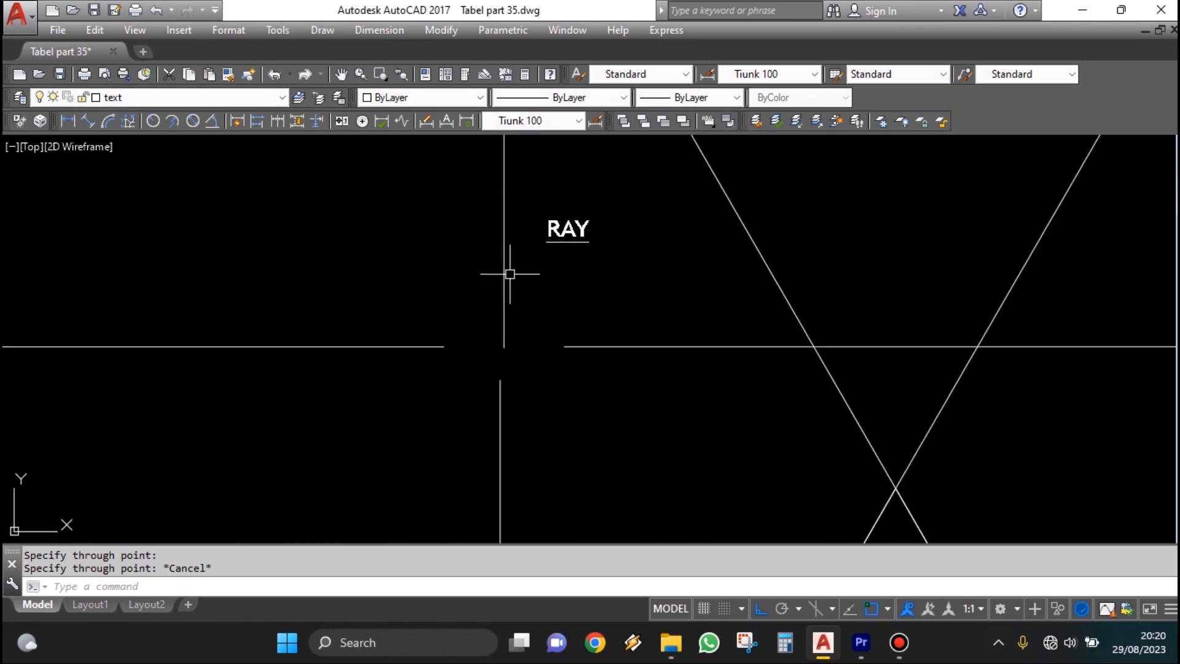
scroll(600, 261, down, 2)
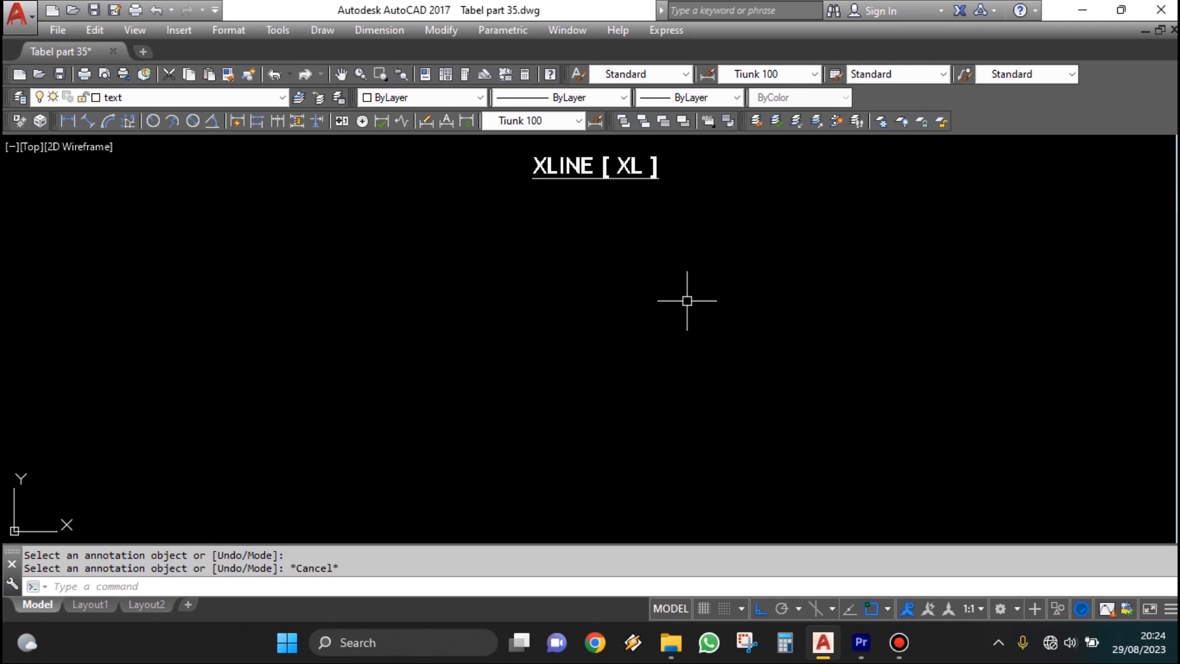
Draw a horizontal XLINE construction line through a point below the XLINE [ XL ] heading
text(XL)
key(Return)
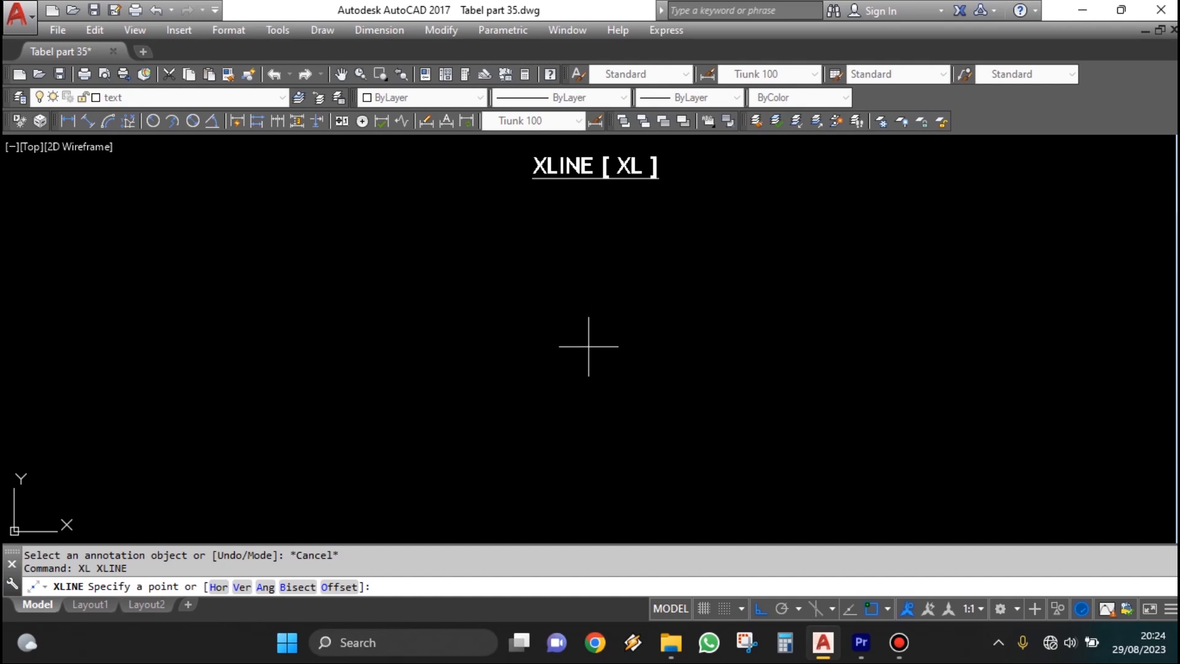
click(584, 305)
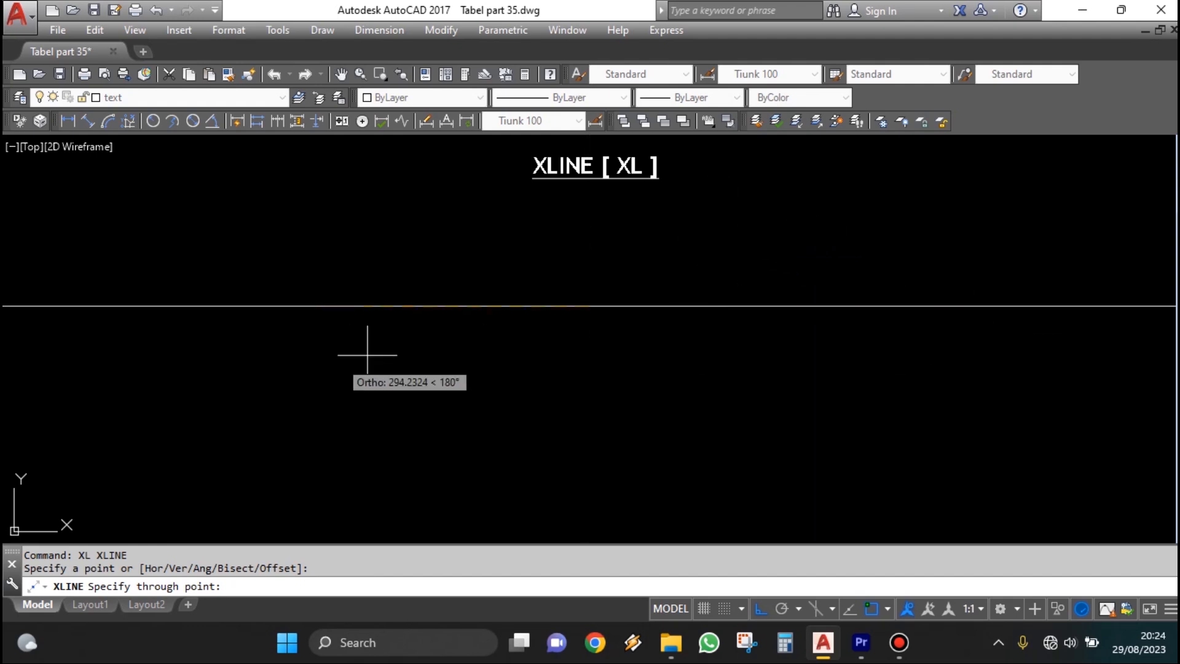
click(867, 341)
key(Escape)
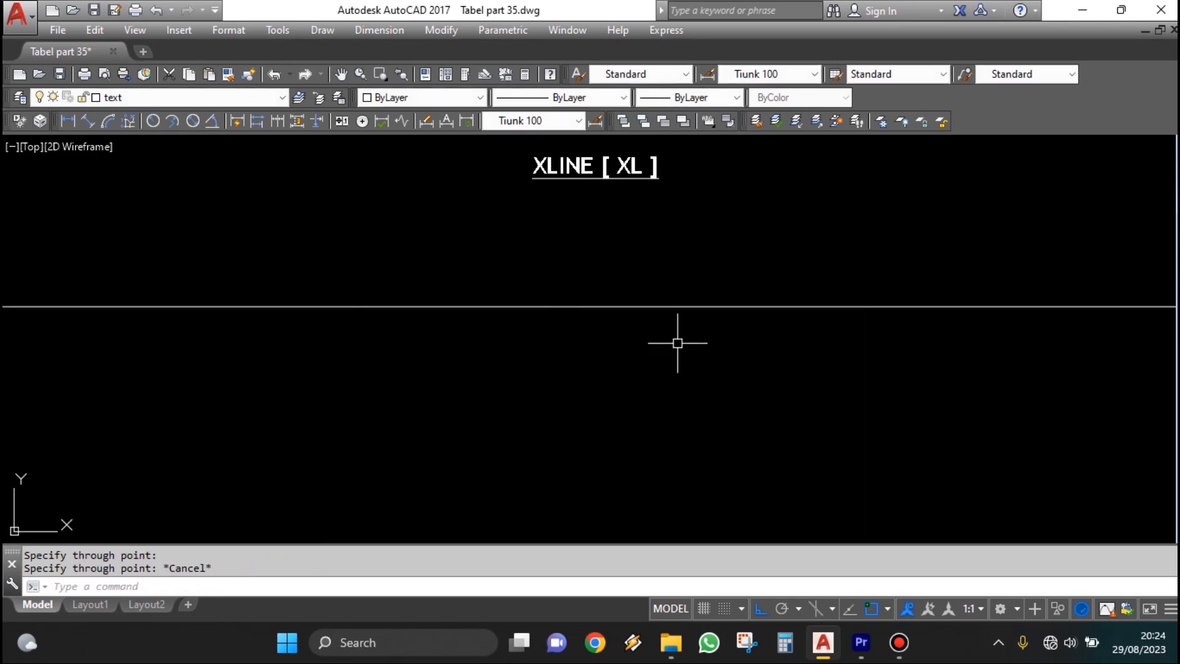
Draw a vertical XLINE construction line crossing the horizontal one below the XLINE [ XL ] heading
scroll(676, 337, down, 1)
middle_drag(748, 354, 745, 381)
key(Return)
click(612, 364)
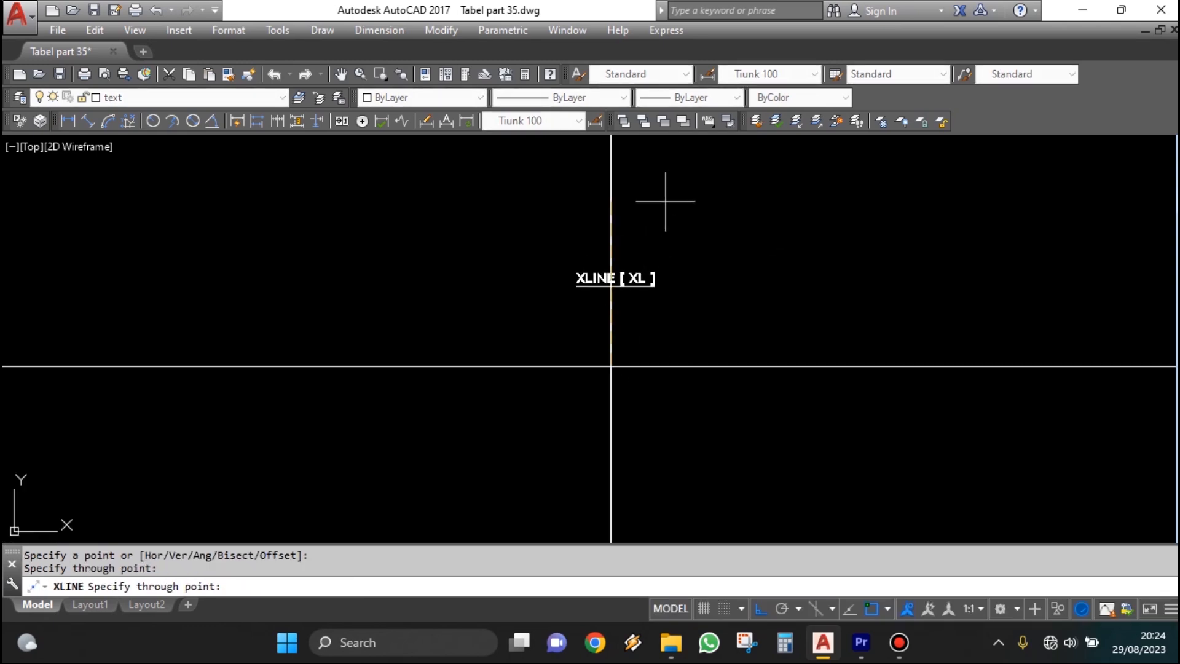
click(695, 212)
Examine how far the crossing construction lines extend in both directions
scroll(768, 325, down, 20)
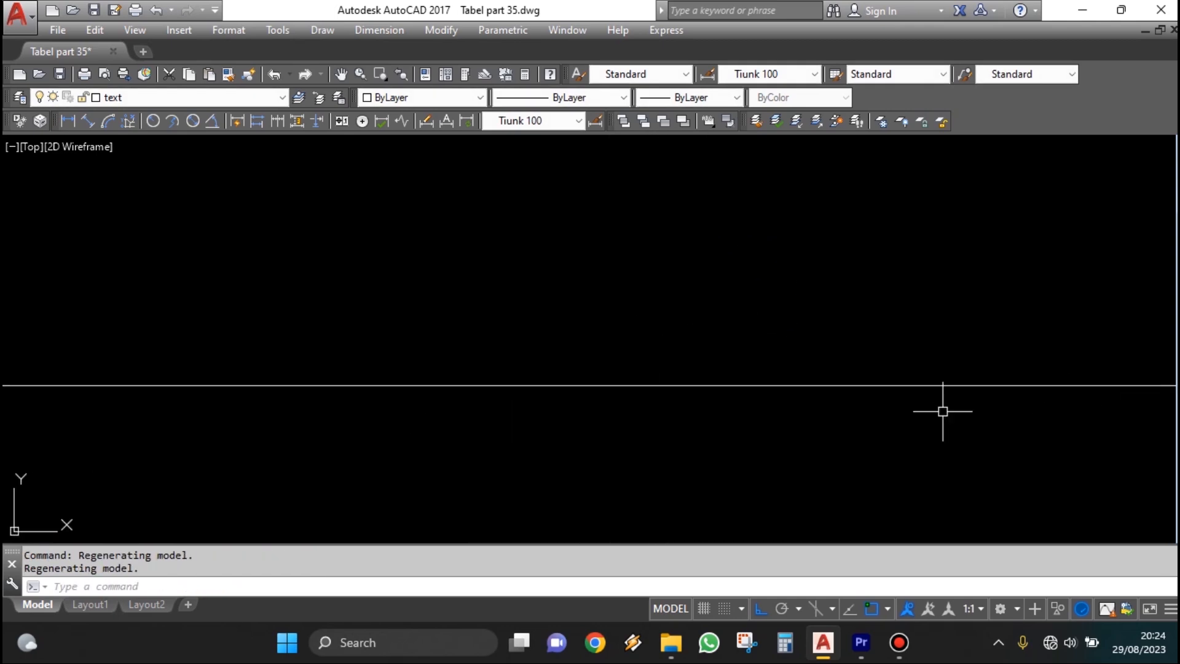
scroll(368, 403, up, 2)
scroll(738, 399, up, 3)
scroll(768, 381, up, 2)
middle_drag(156, 350, 788, 326)
scroll(759, 318, up, 3)
scroll(892, 311, up, 6)
scroll(986, 387, up, 3)
scroll(968, 417, up, 3)
middle_drag(967, 416, 939, 362)
scroll(939, 362, up, 2)
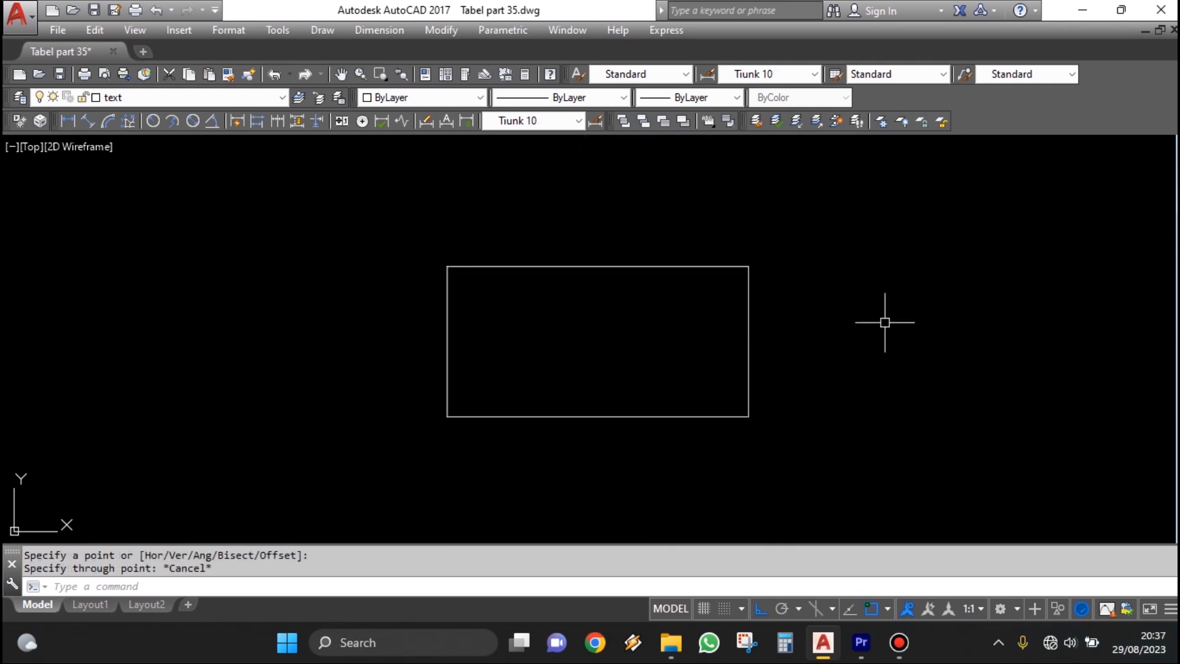
text(xl)
key(Return)
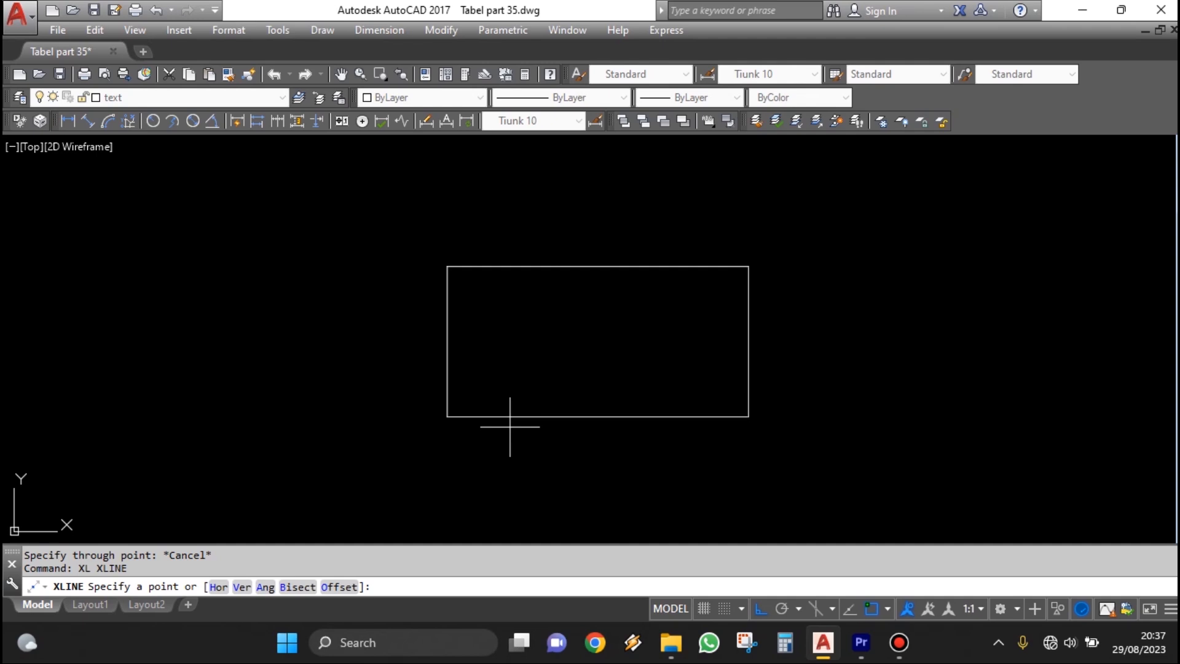
click(477, 268)
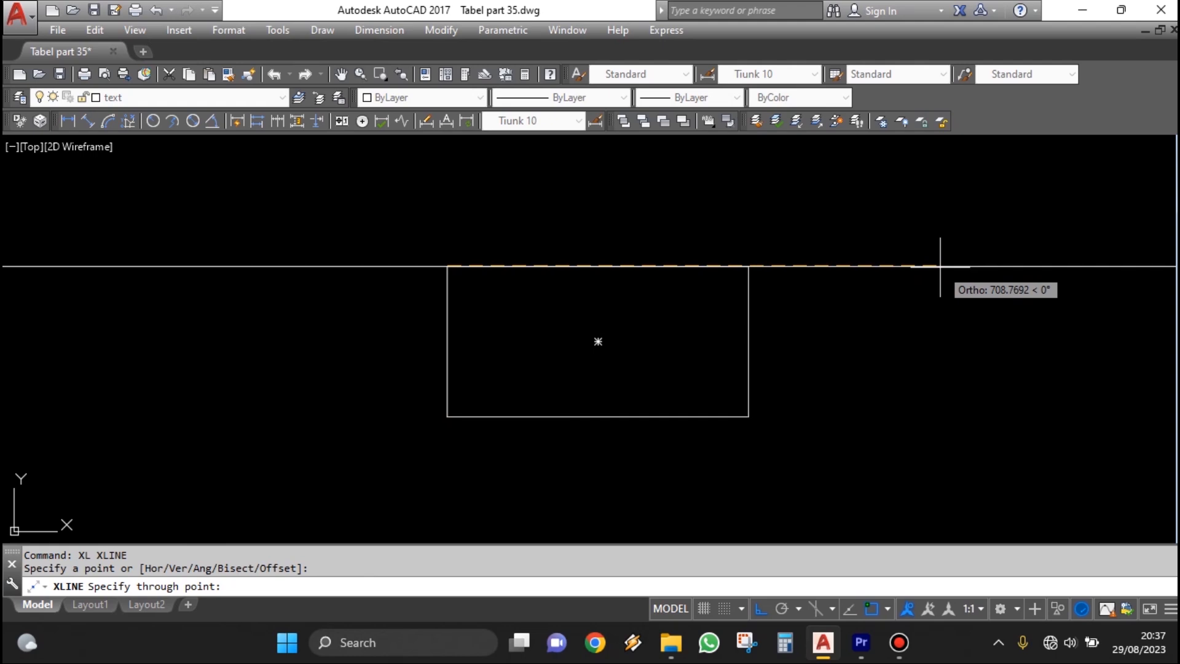
middle_drag(896, 263, 909, 293)
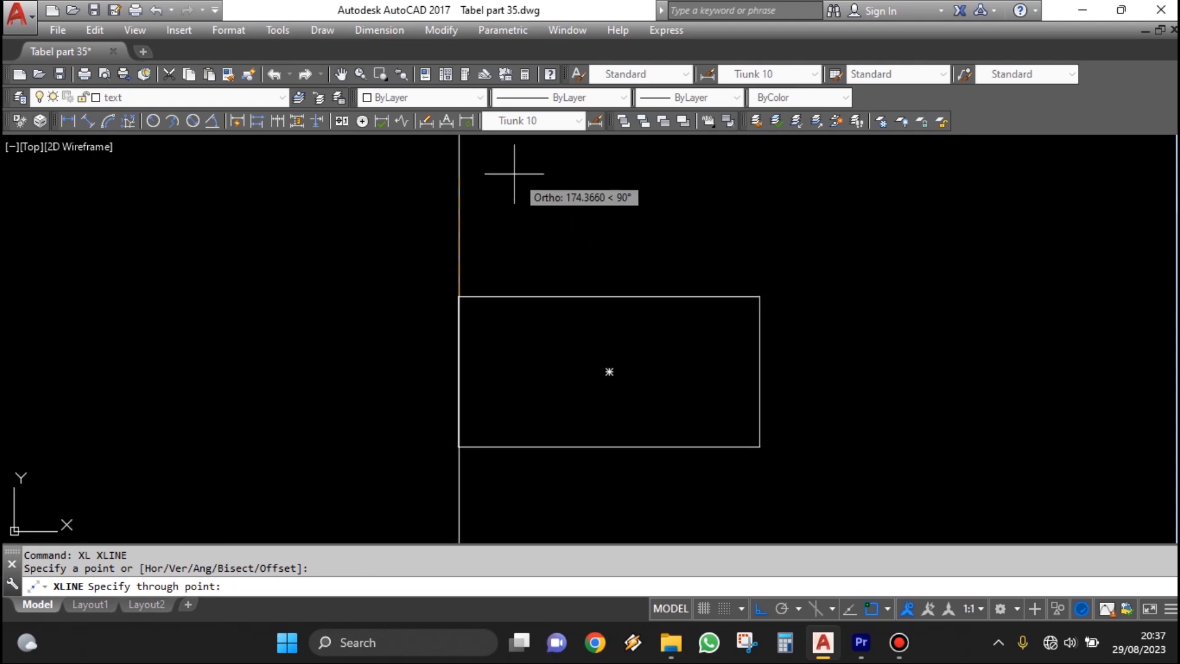
key(F8)
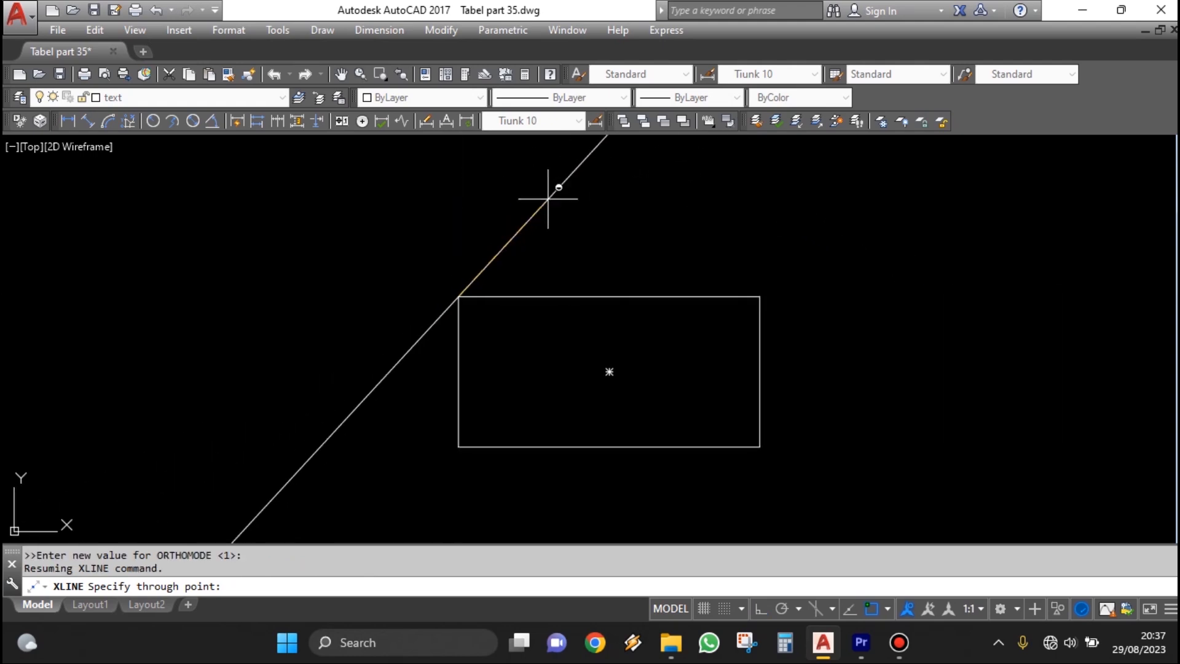
key(F8)
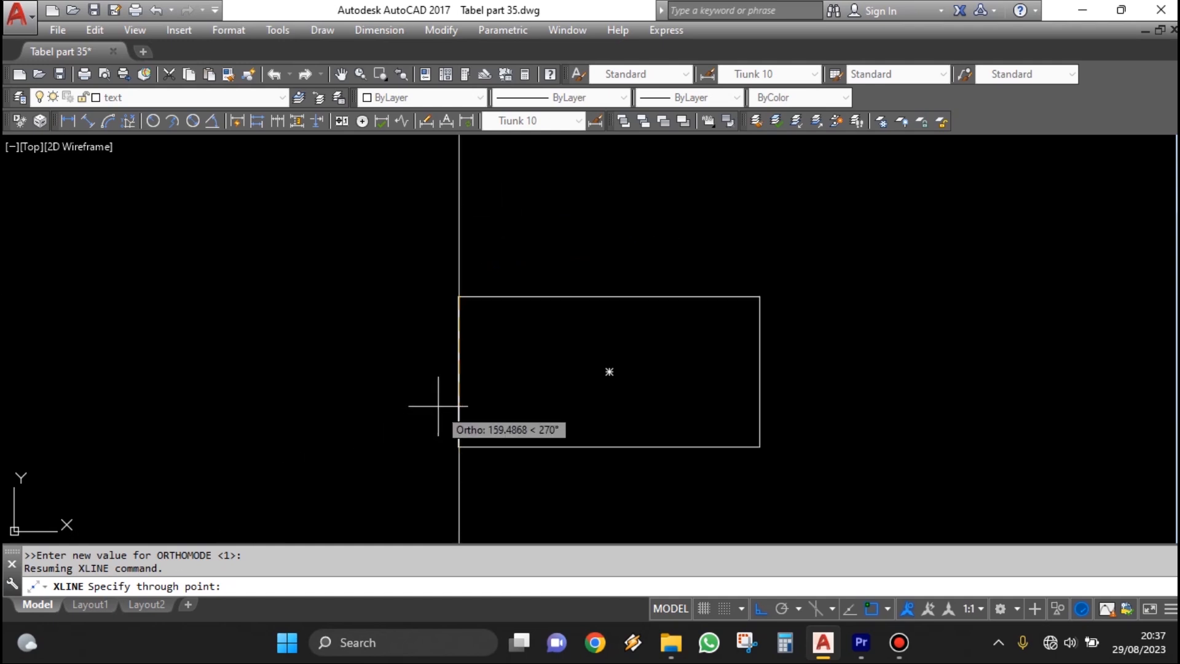
key(Escape)
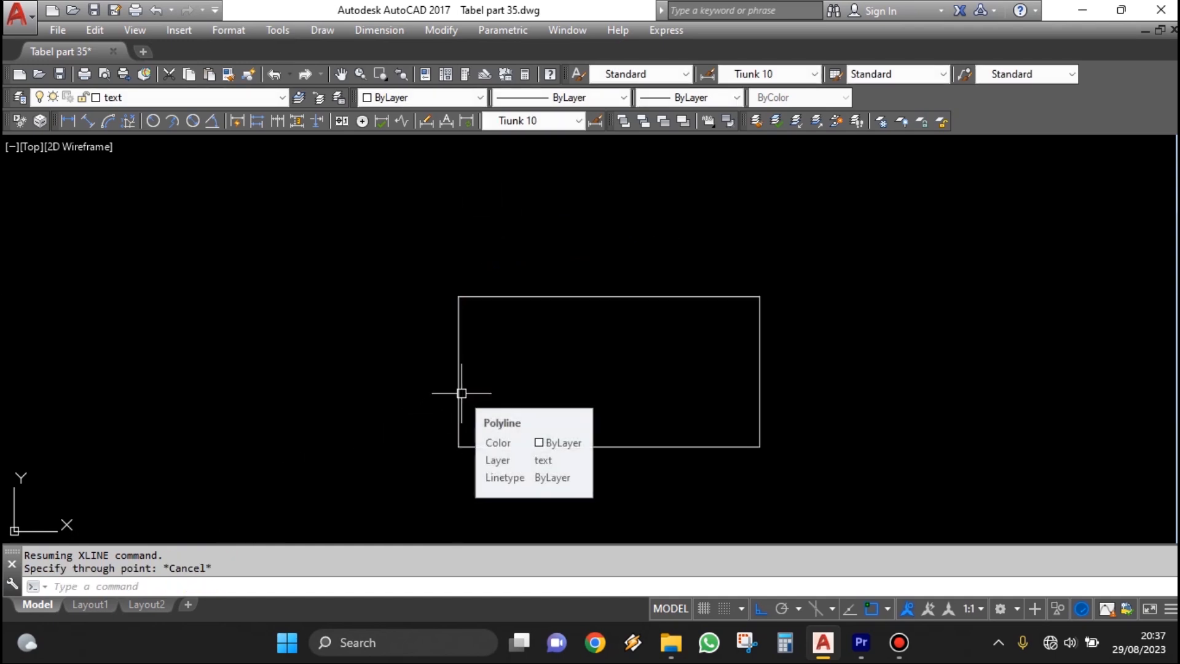
Draw horizontal XLINE construction lines with the Hor option through the midpoints of the rectangle's top and bottom edges
text(xl)
key(Return)
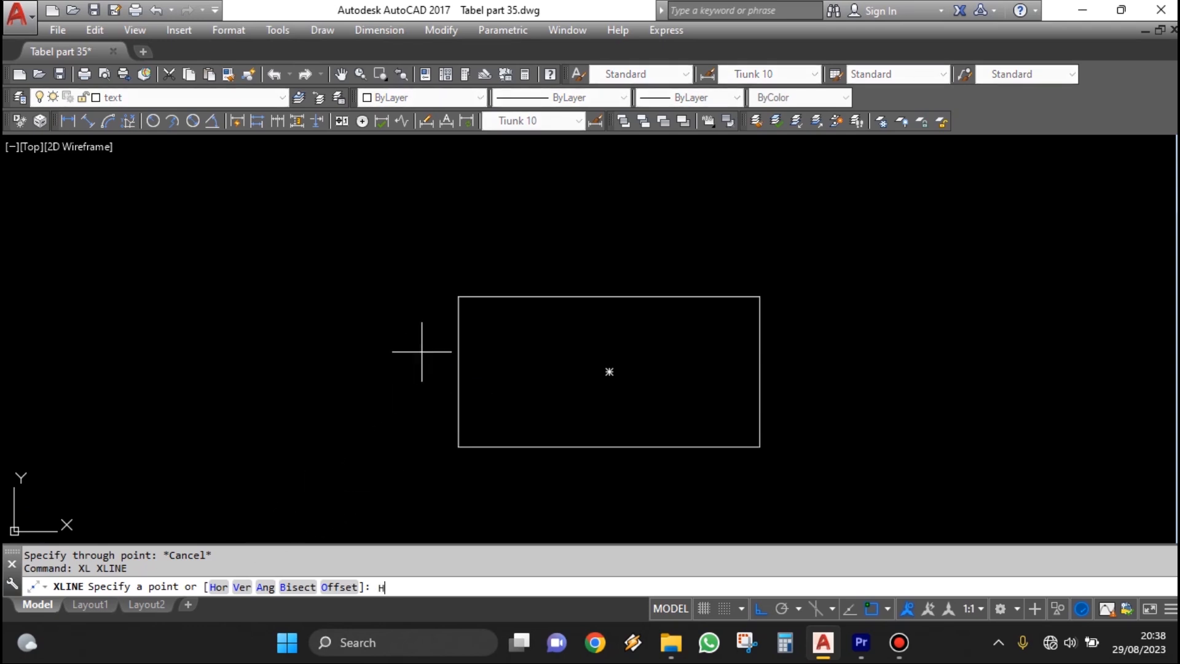
text(H)
key(Return)
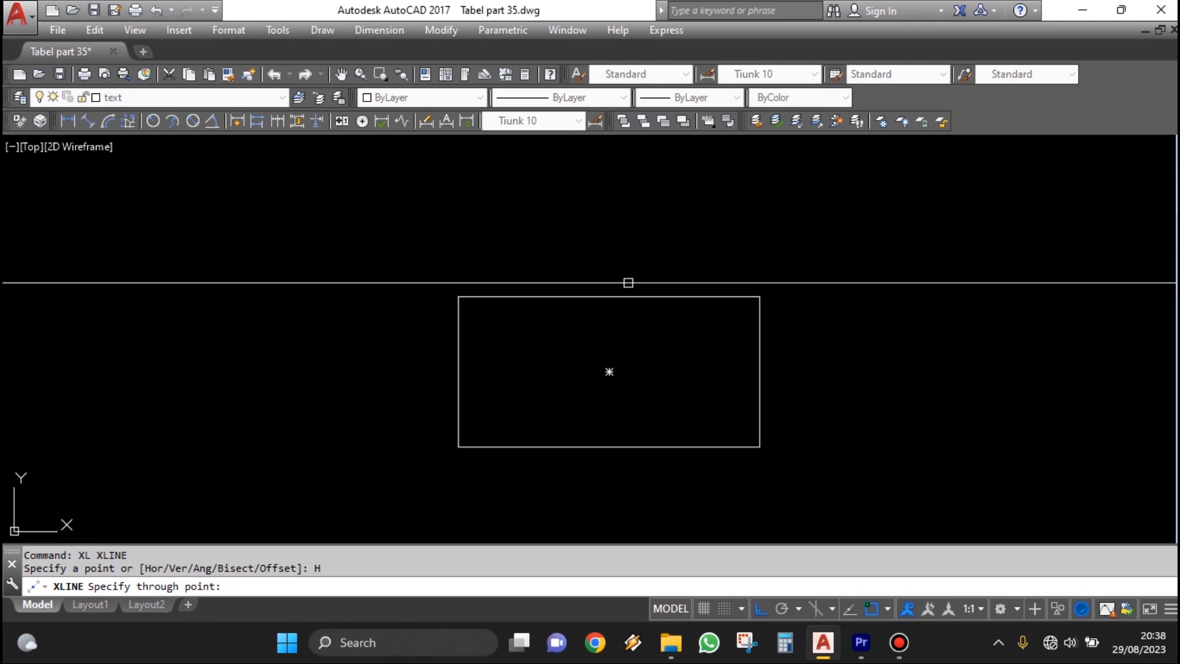
click(610, 297)
scroll(609, 353, down, 2)
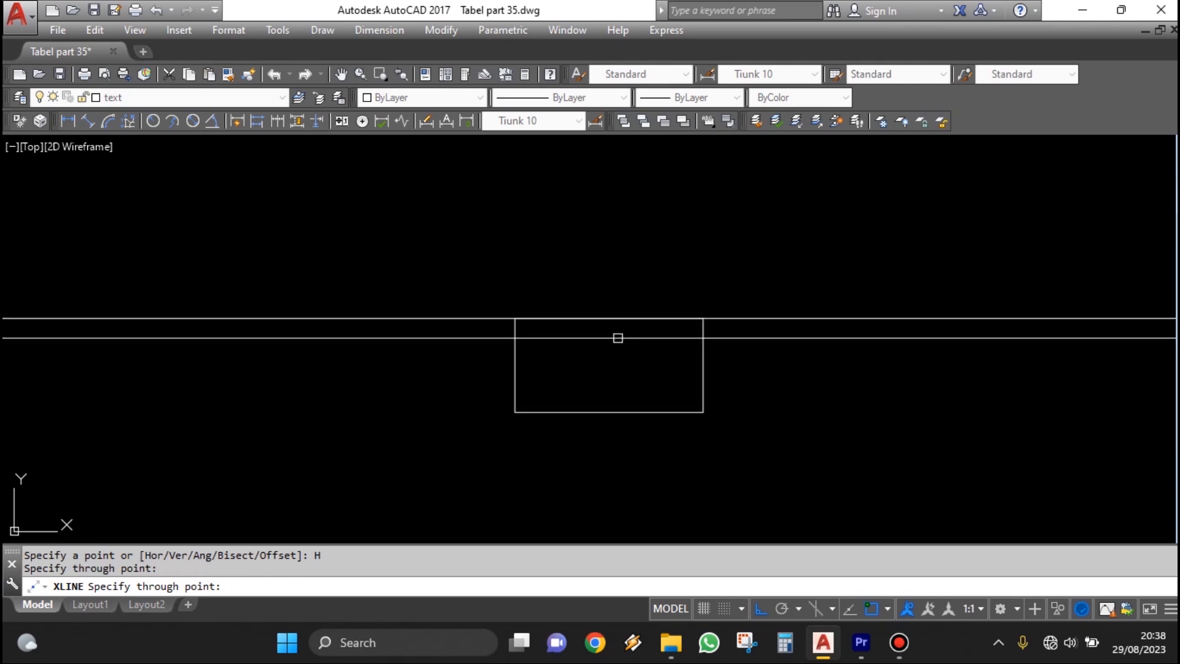
click(609, 412)
Add four more horizontal construction lines at increasing heights above the rectangle and finish the XLINE command
scroll(662, 327, down, 2)
middle_drag(650, 287, 640, 362)
click(610, 359)
click(626, 284)
click(622, 220)
click(607, 162)
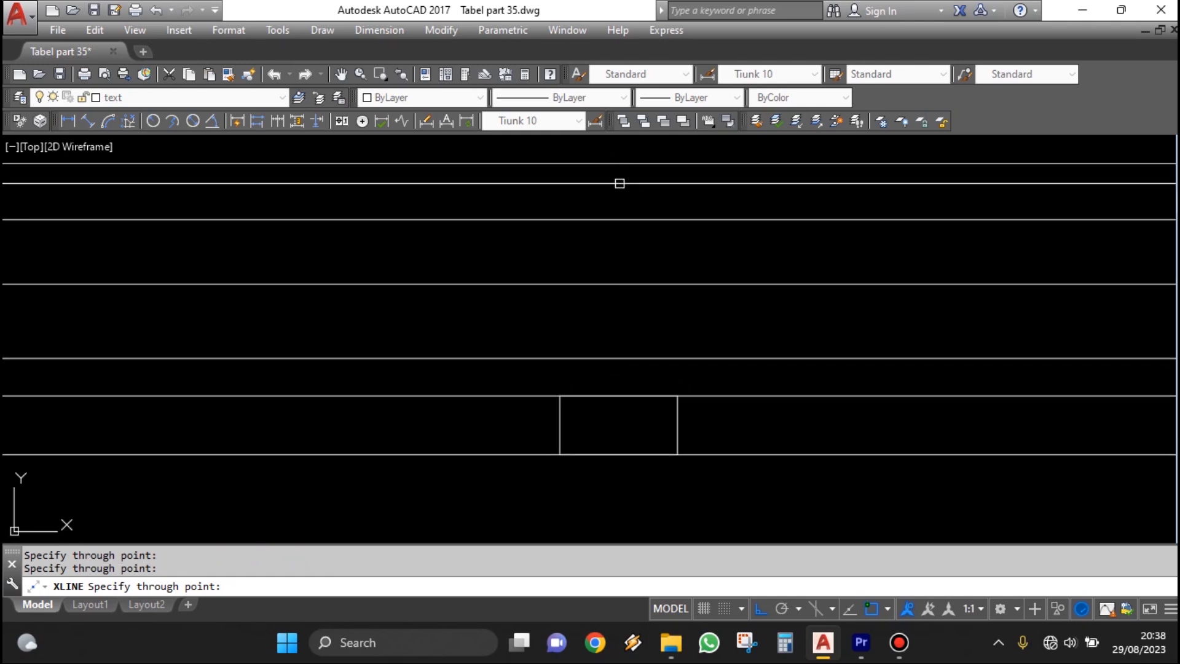
key(Escape)
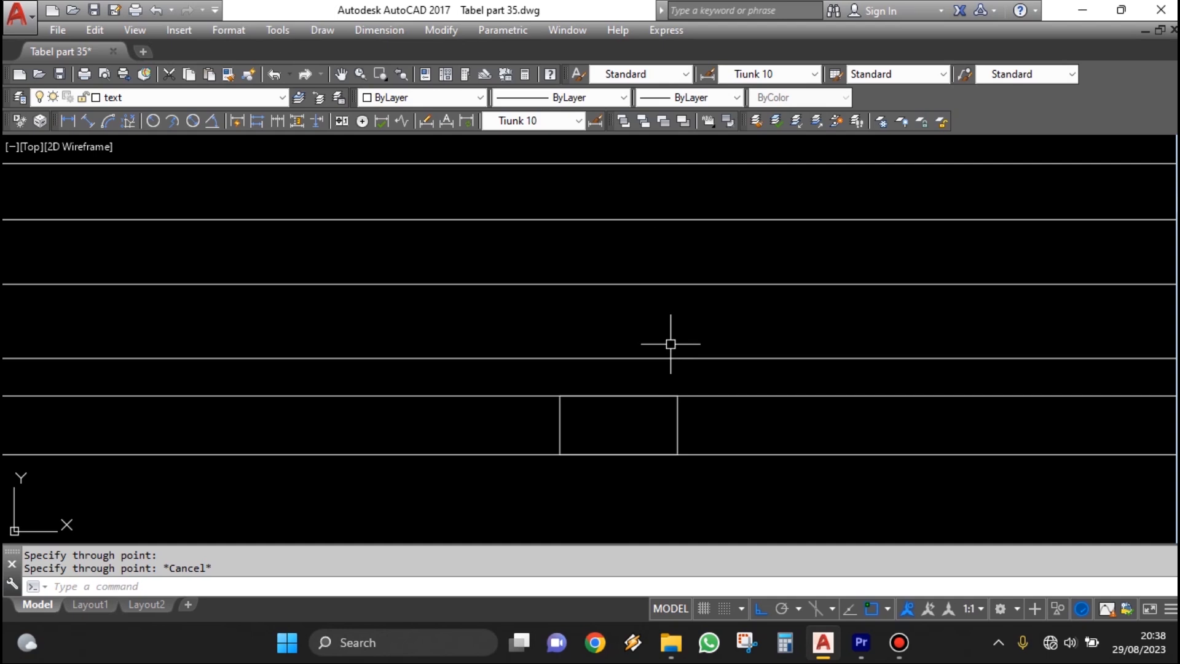
Erase all the horizontal construction lines, keeping the rectangle
text(e)
key(Return)
click(812, 469)
click(727, 157)
key(Return)
Draw vertical XLINE construction lines with the Ver option through the midpoints of the rectangle's left and right edges
middle_drag(604, 431, 615, 359)
scroll(613, 321, up, 4)
text(xl)
key(Return)
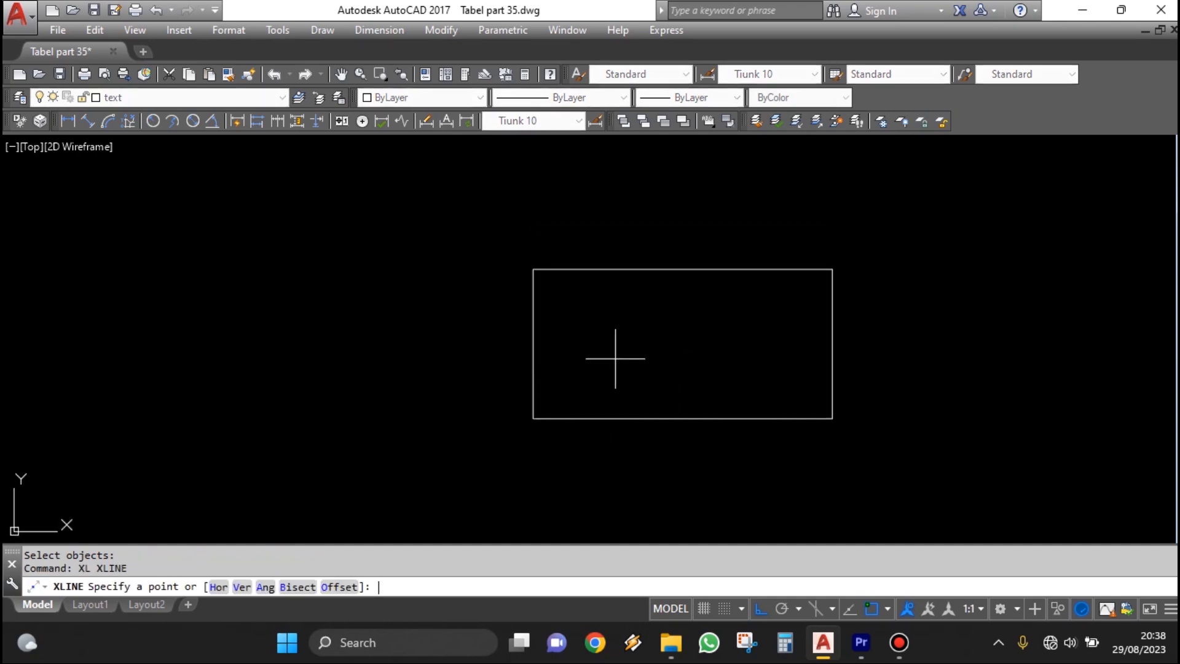
text(v)
key(Return)
scroll(617, 358, down, 6)
scroll(677, 289, up, 4)
scroll(622, 308, up, 2)
middle_drag(622, 309, 596, 365)
click(536, 335)
middle_drag(713, 351, 577, 365)
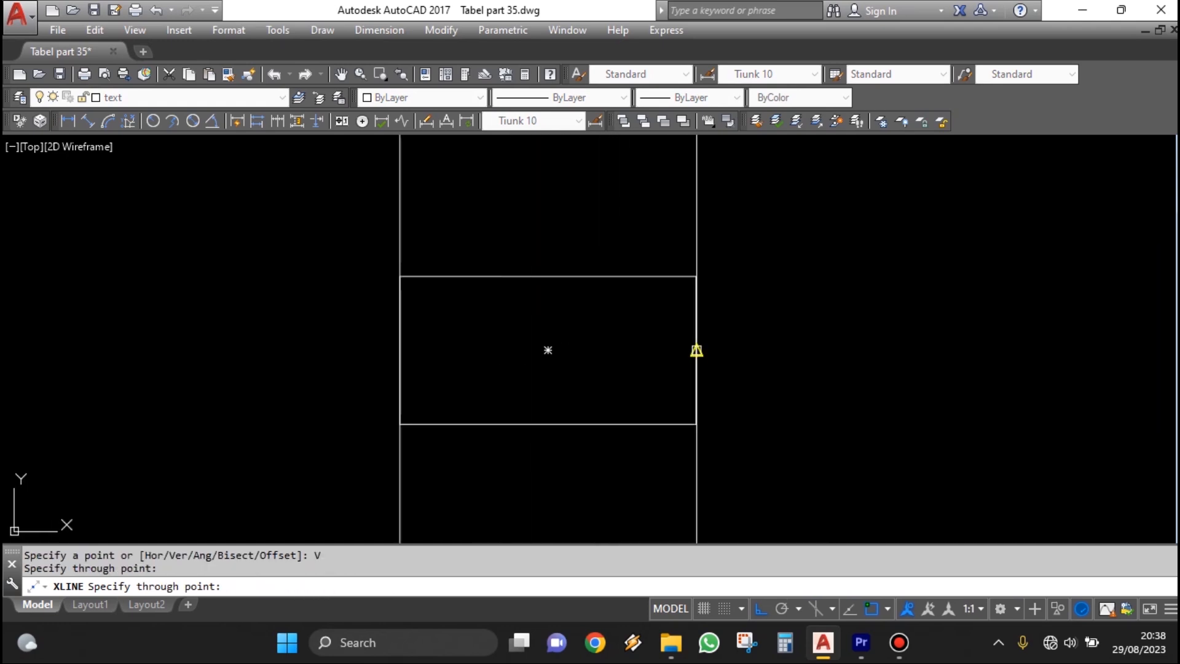
click(696, 350)
Add a vertical construction line through the rectangle's center and five more spaced out to its right
scroll(620, 295, down, 2)
scroll(645, 310, up, 2)
scroll(541, 301, down, 4)
scroll(516, 313, up, 2)
middle_drag(506, 355, 563, 369)
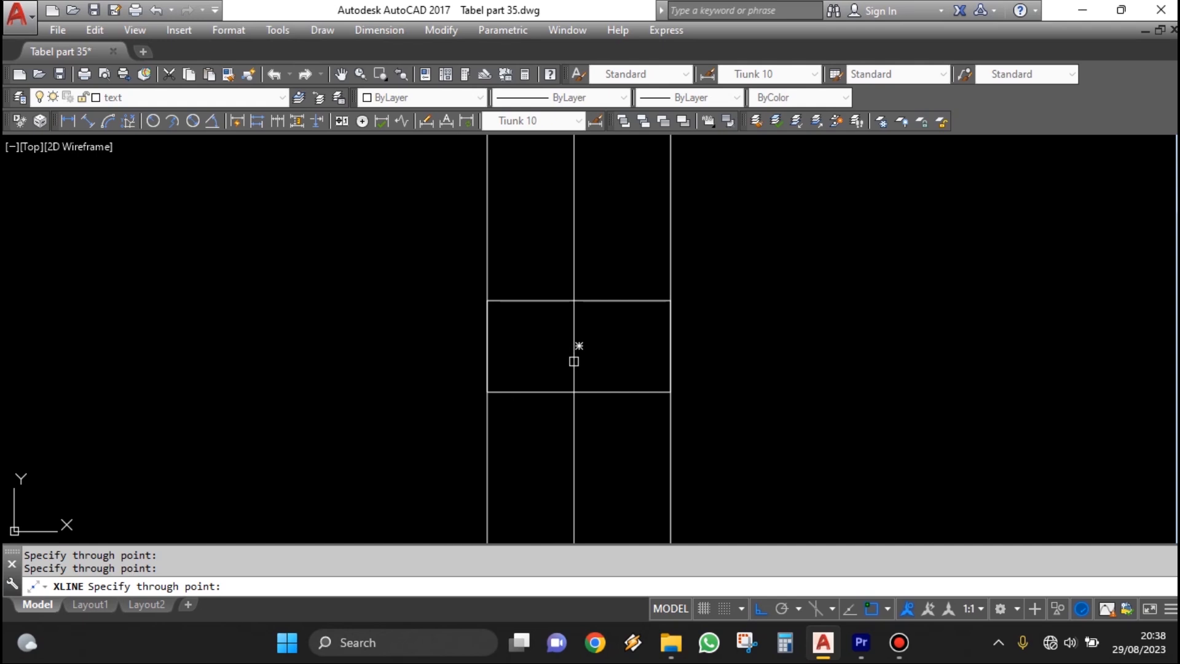
click(579, 345)
click(744, 341)
click(838, 339)
click(918, 337)
click(997, 338)
click(1065, 342)
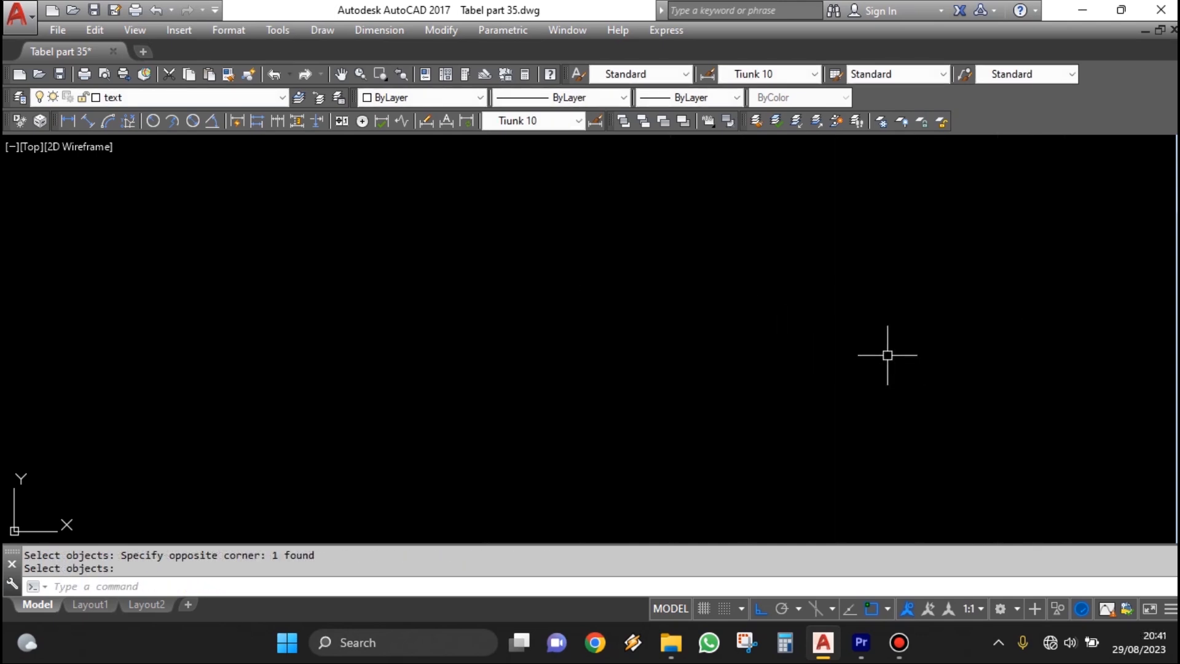
Draw four parallel XLINE construction lines at 35 degrees with the Ang option, spaced across the empty drawing area
key(Return)
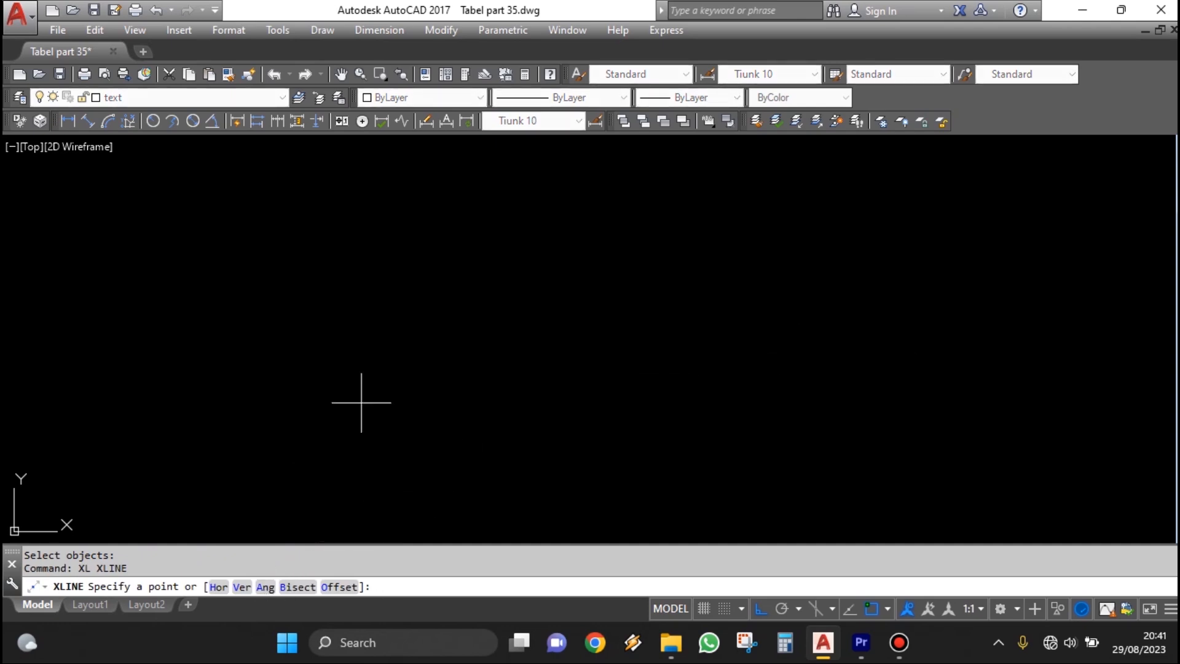
key(Return)
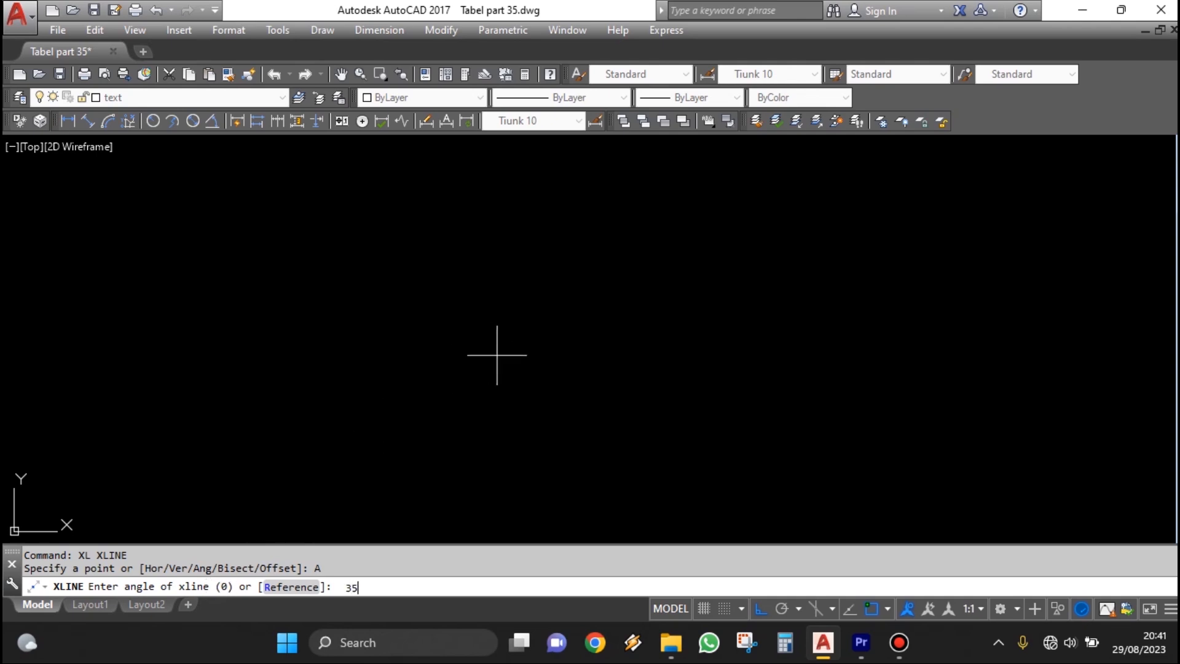
key(Return)
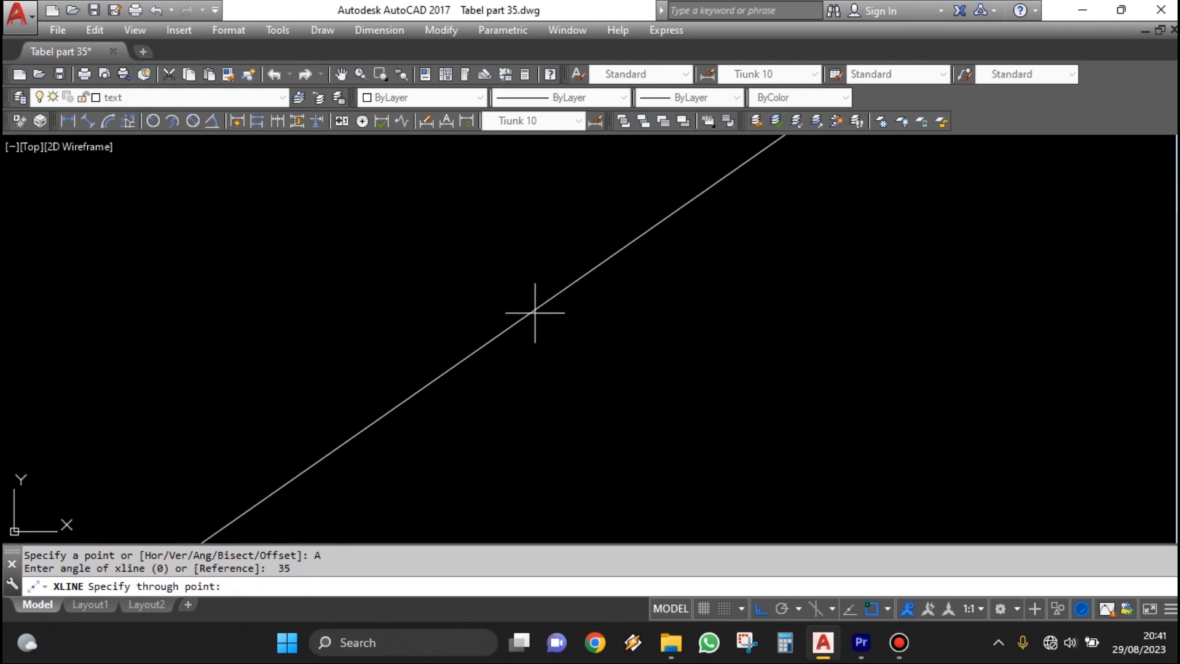
click(584, 330)
click(457, 328)
click(321, 297)
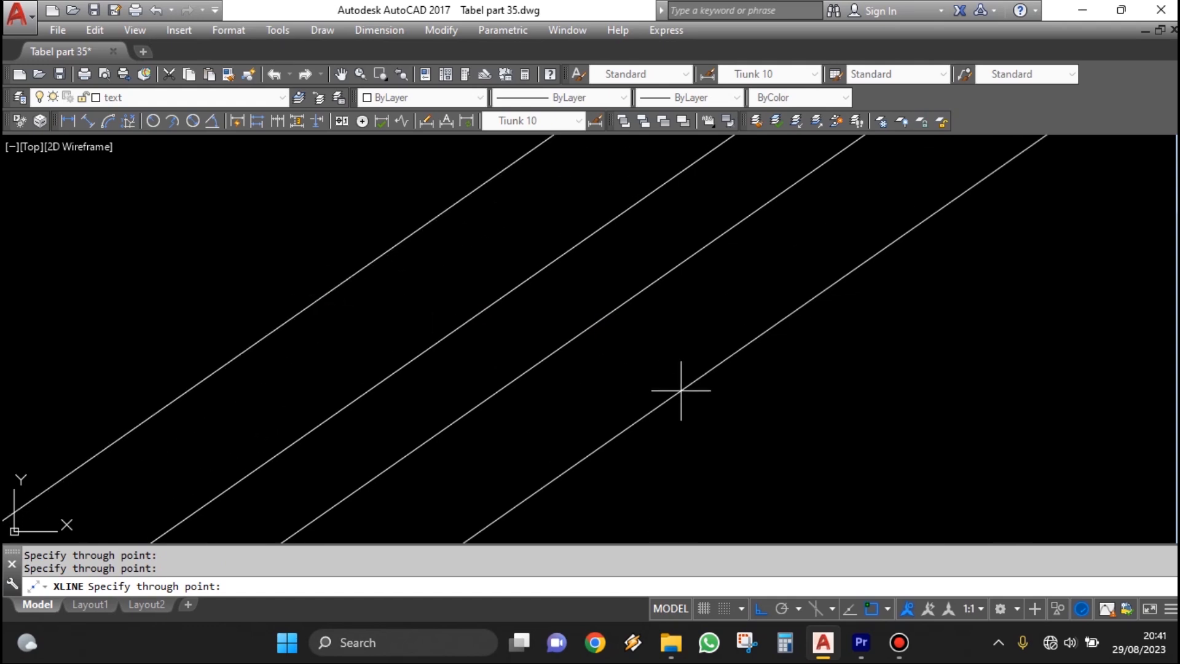
click(692, 351)
key(Escape)
Draw three parallel XLINE construction lines at -35 degrees with the Ang option, crossing the 35-degree lines
middle_drag(783, 364, 547, 356)
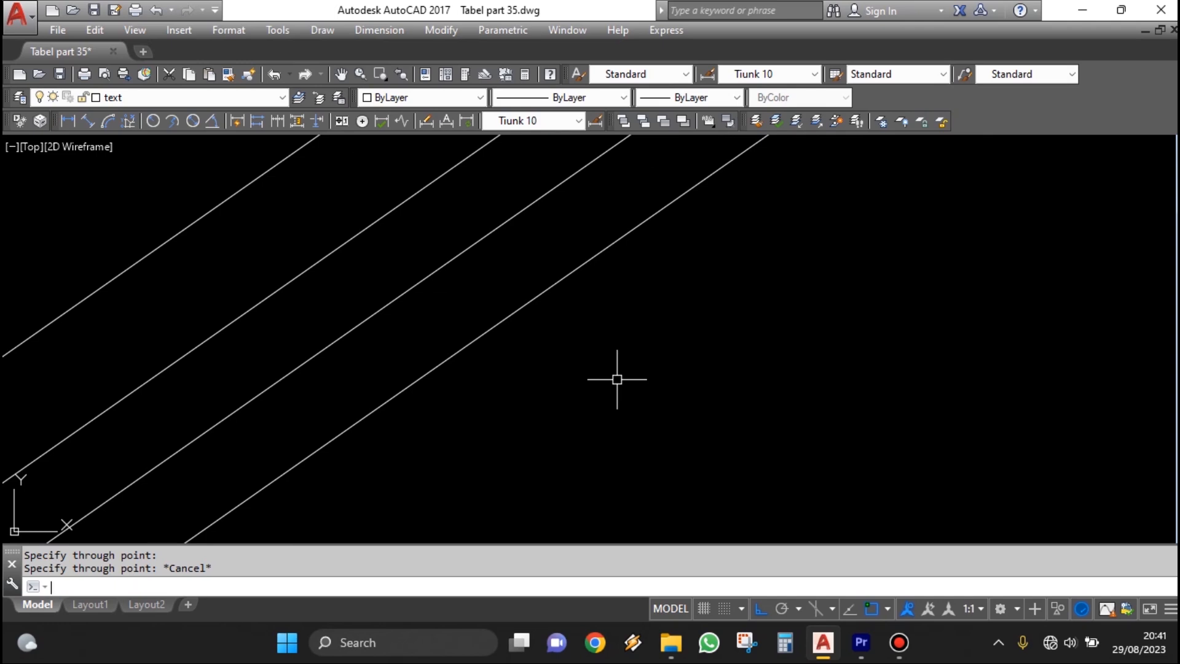
text(XL)
key(Return)
text(A)
key(Return)
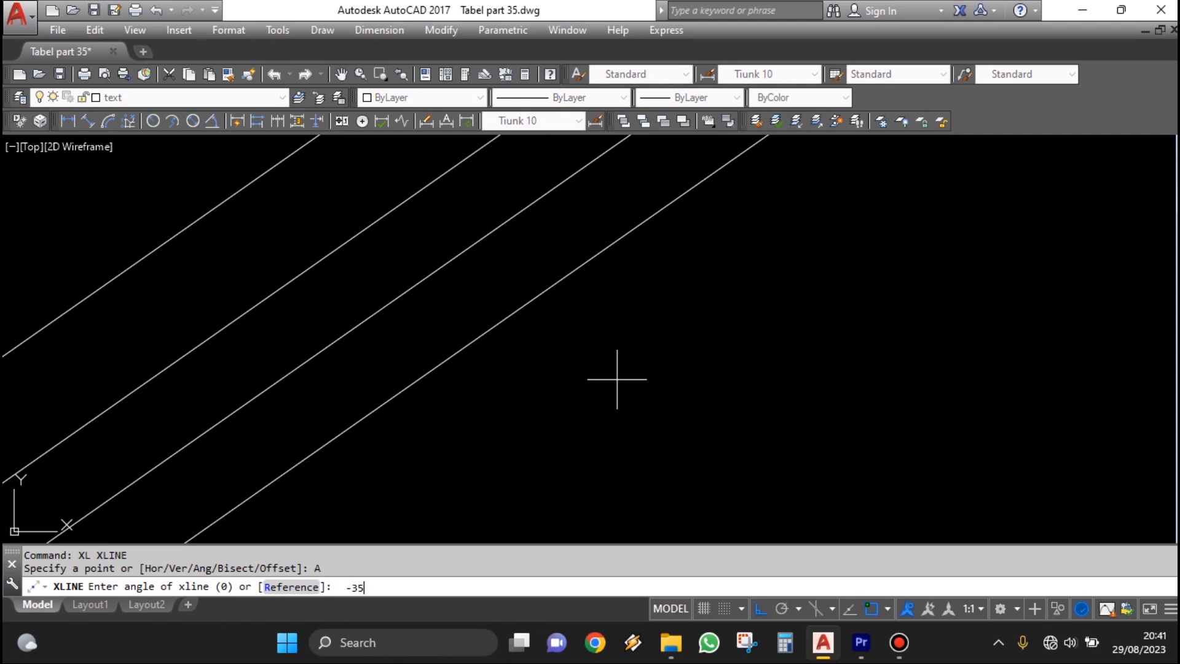
text(-35)
key(Return)
click(649, 358)
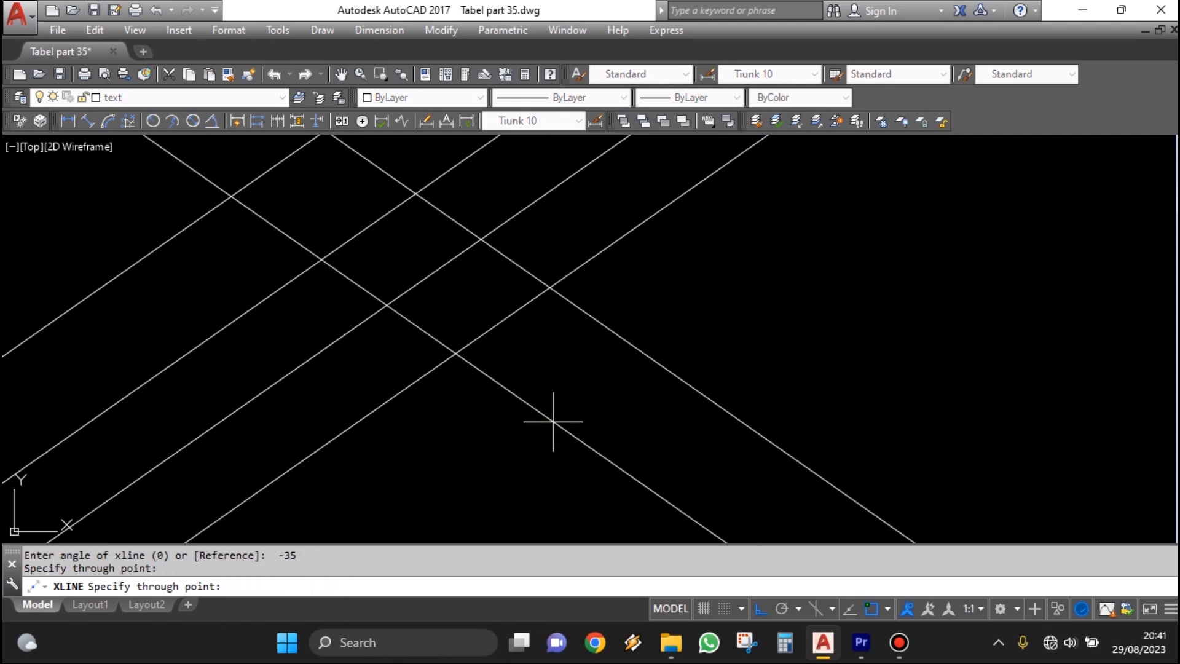
click(553, 422)
key(Escape)
scroll(587, 378, down, 2)
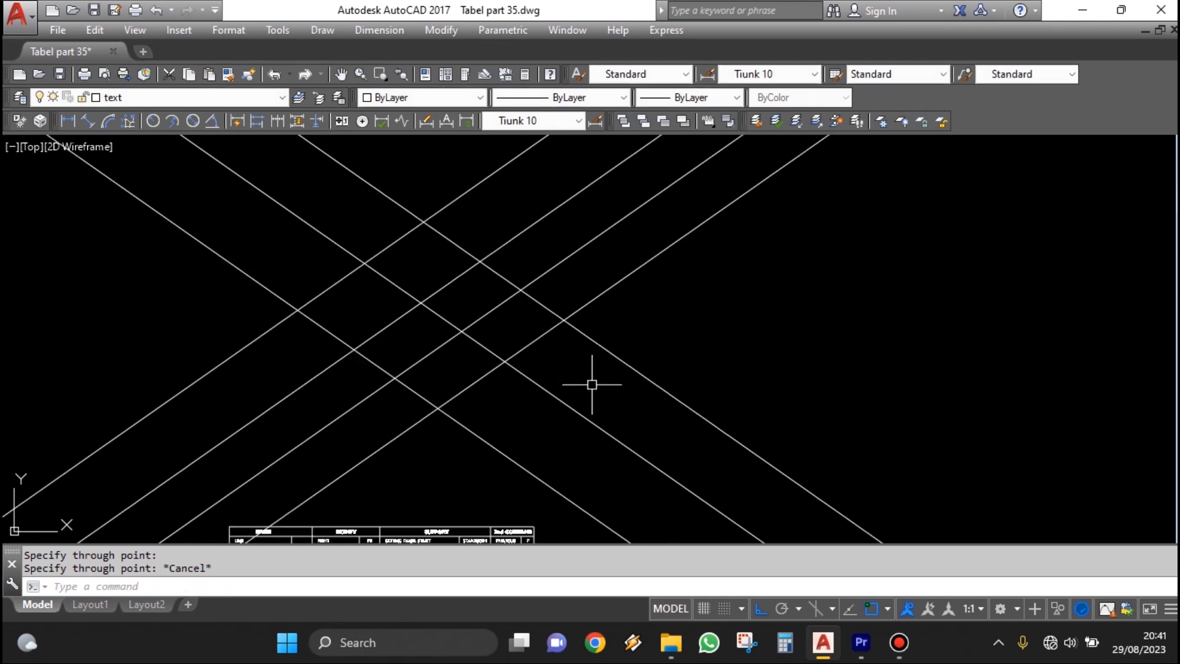
Erase all the crossing 35-degree and -35-degree construction lines
text(e)
key(Return)
click(735, 276)
click(250, 413)
key(Return)
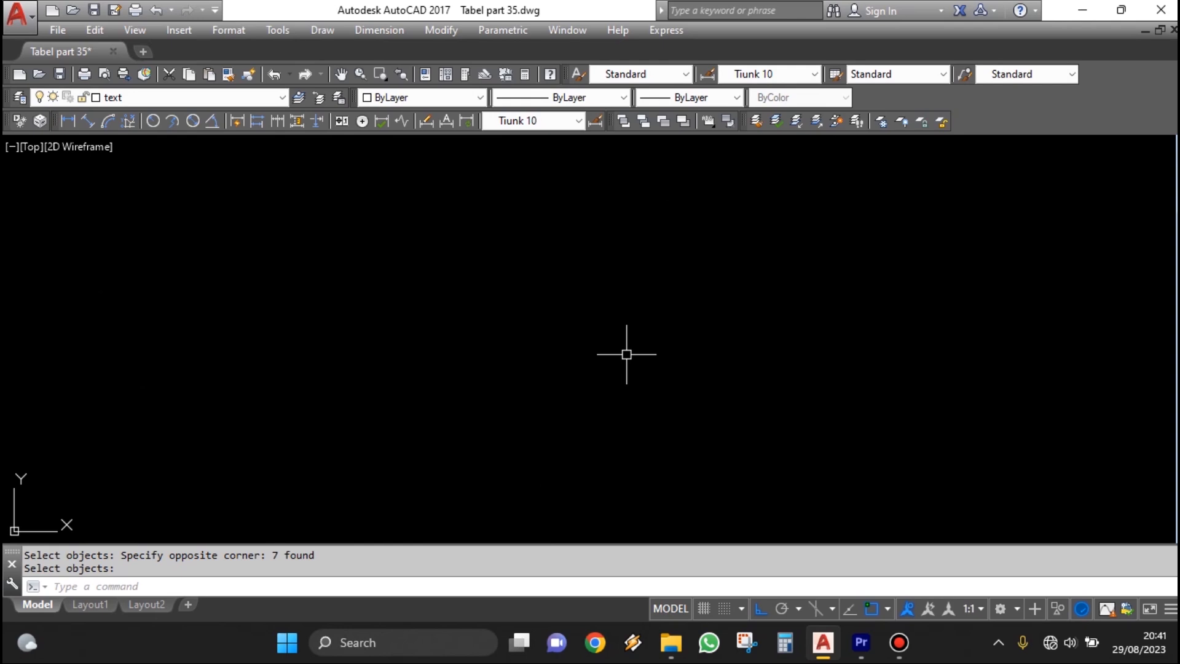
Draw a freely sloped line rising to the right in the empty area, with Ortho mode off
text(line)
key(Return)
key(F8)
click(583, 444)
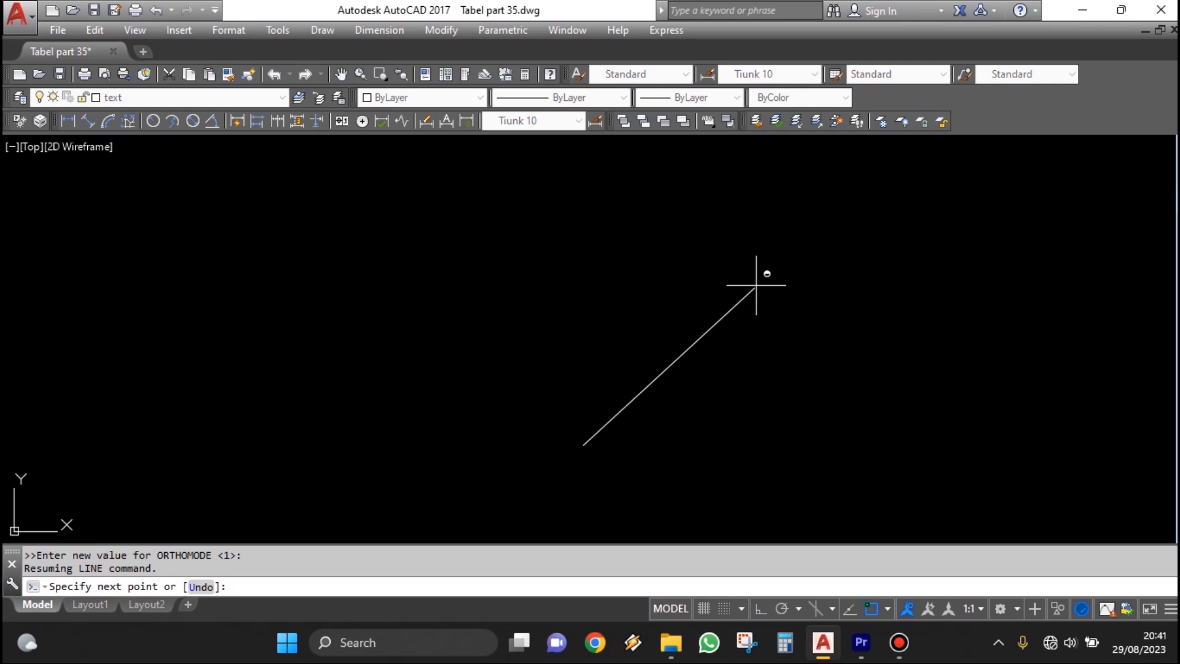
click(805, 259)
key(Escape)
middle_drag(604, 349, 696, 338)
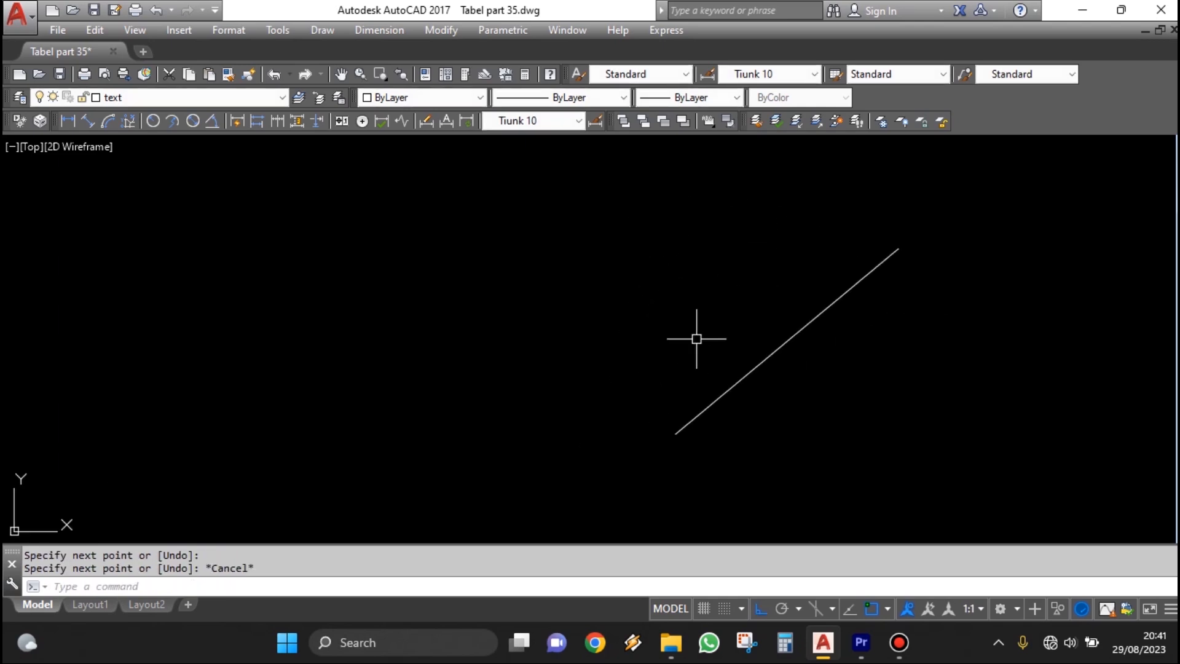
Draw three XLINE construction lines parallel to the sloped line, using Ang with Reference and the default angle of 0
text(xl)
key(Return)
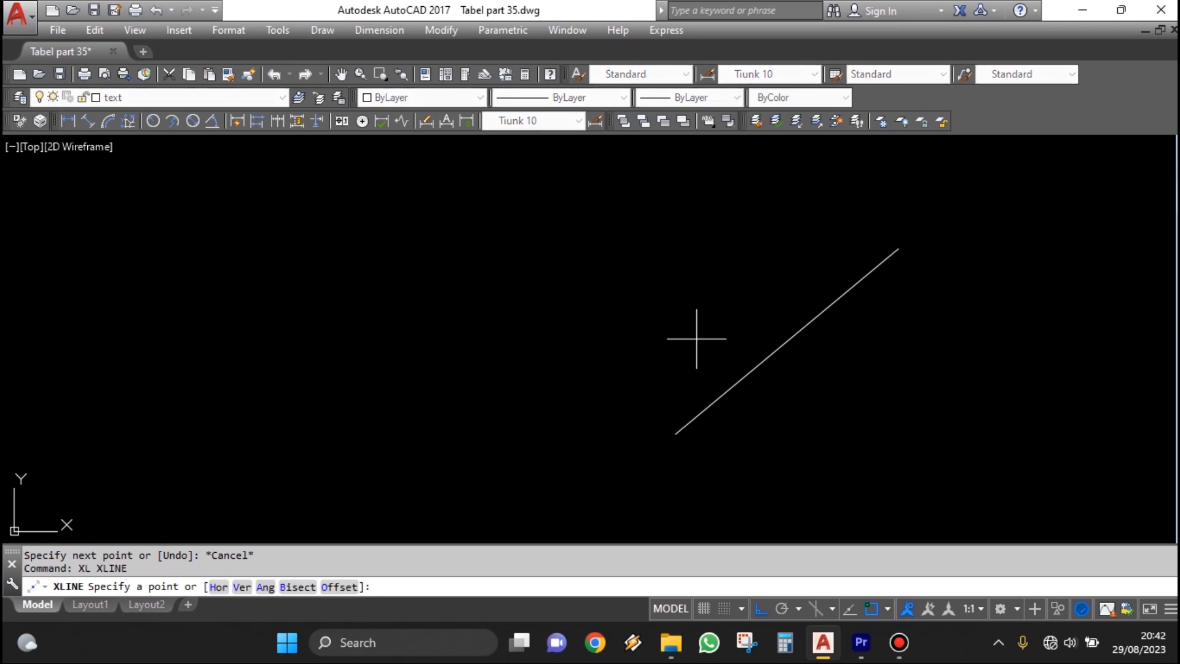
text(a)
key(Return)
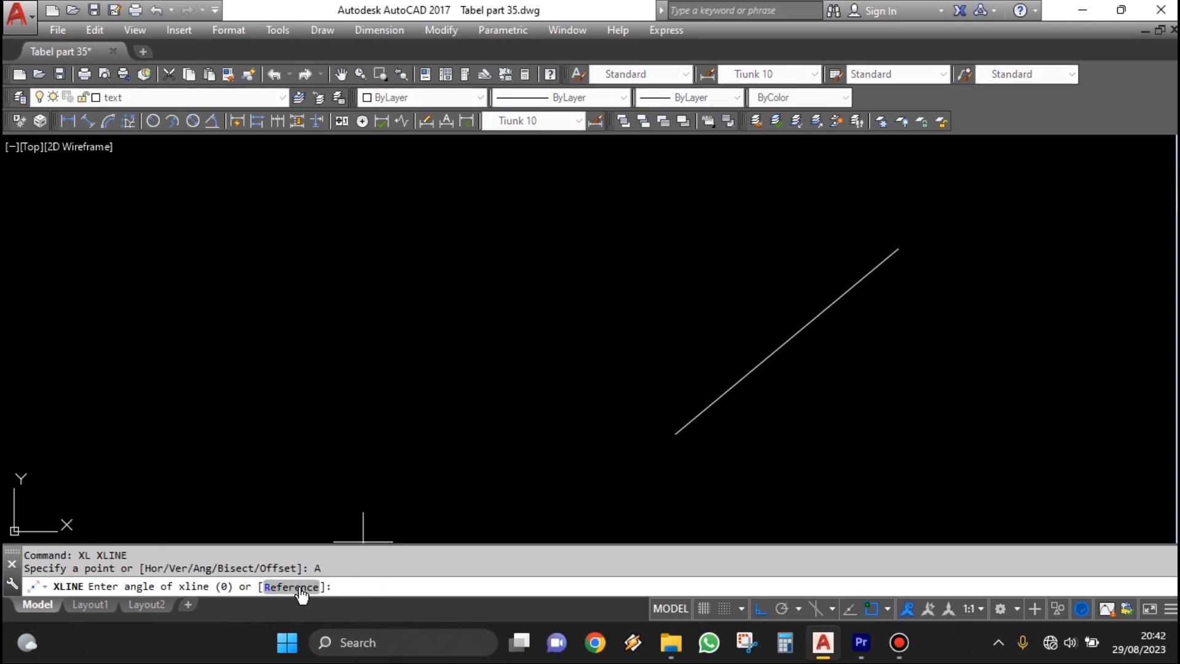
key(Return)
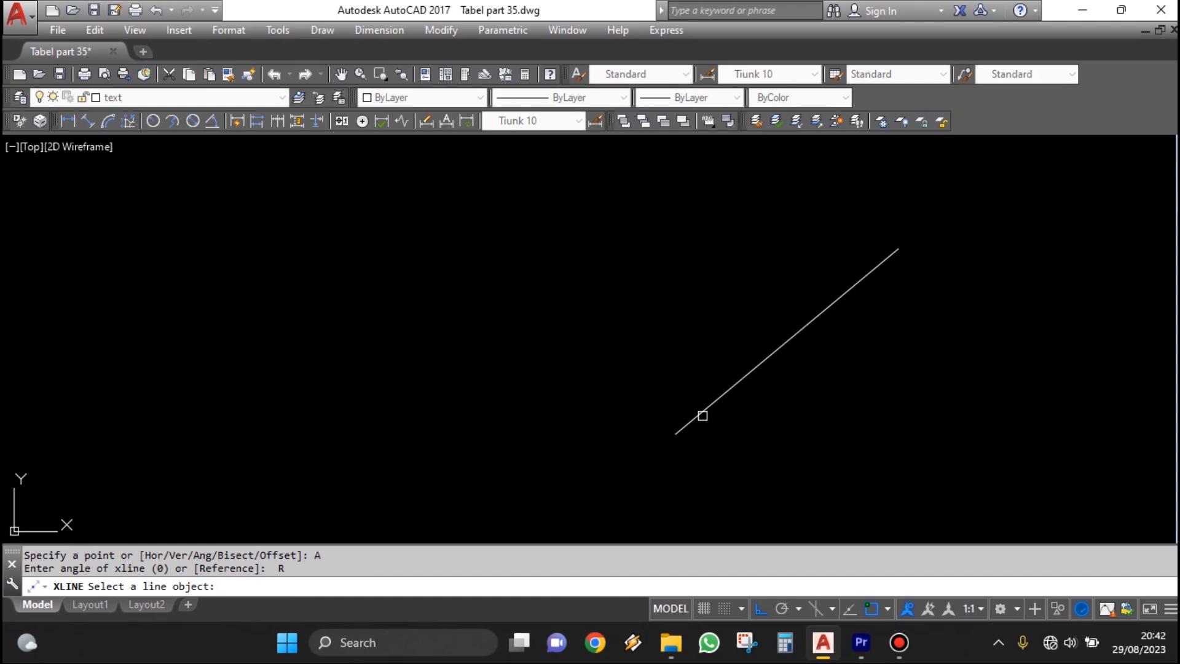
click(772, 340)
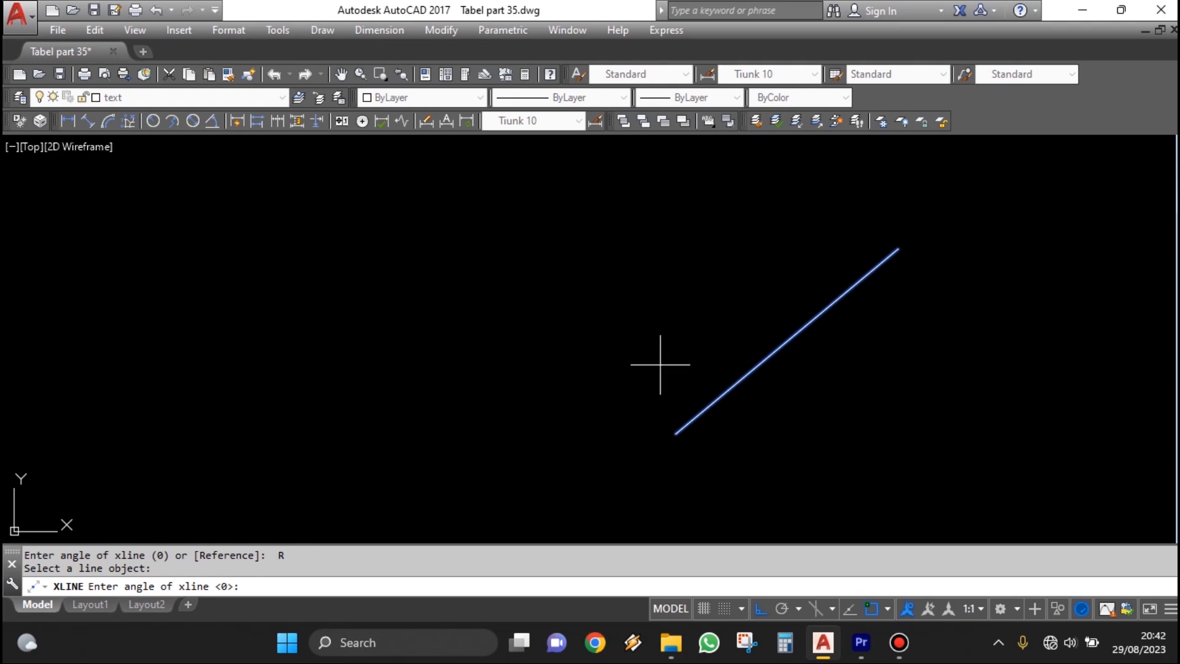
key(Return)
click(596, 323)
click(444, 328)
scroll(673, 389, down, 2)
click(426, 340)
key(Escape)
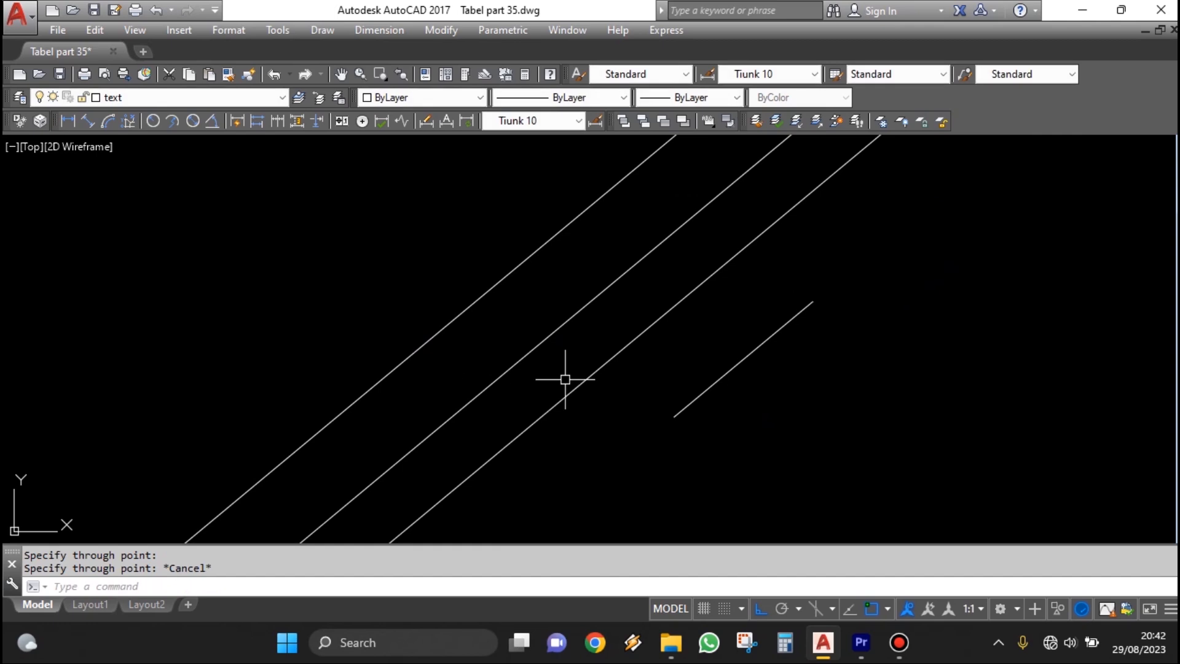
scroll(737, 387, up, 2)
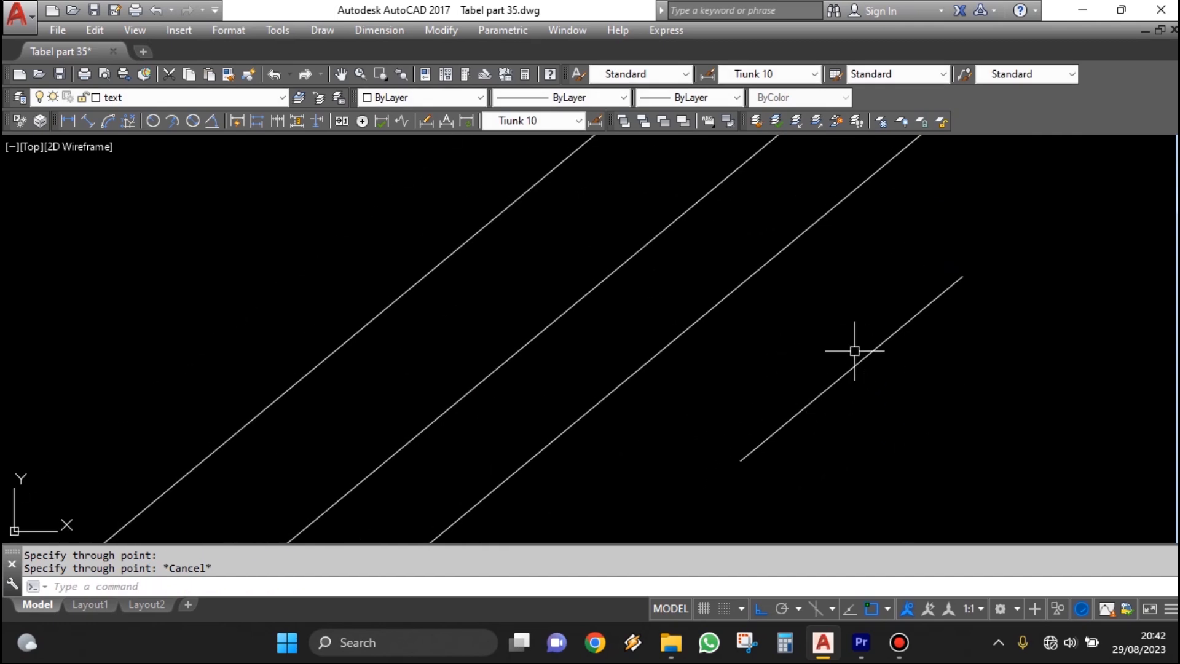
scroll(885, 441, down, 2)
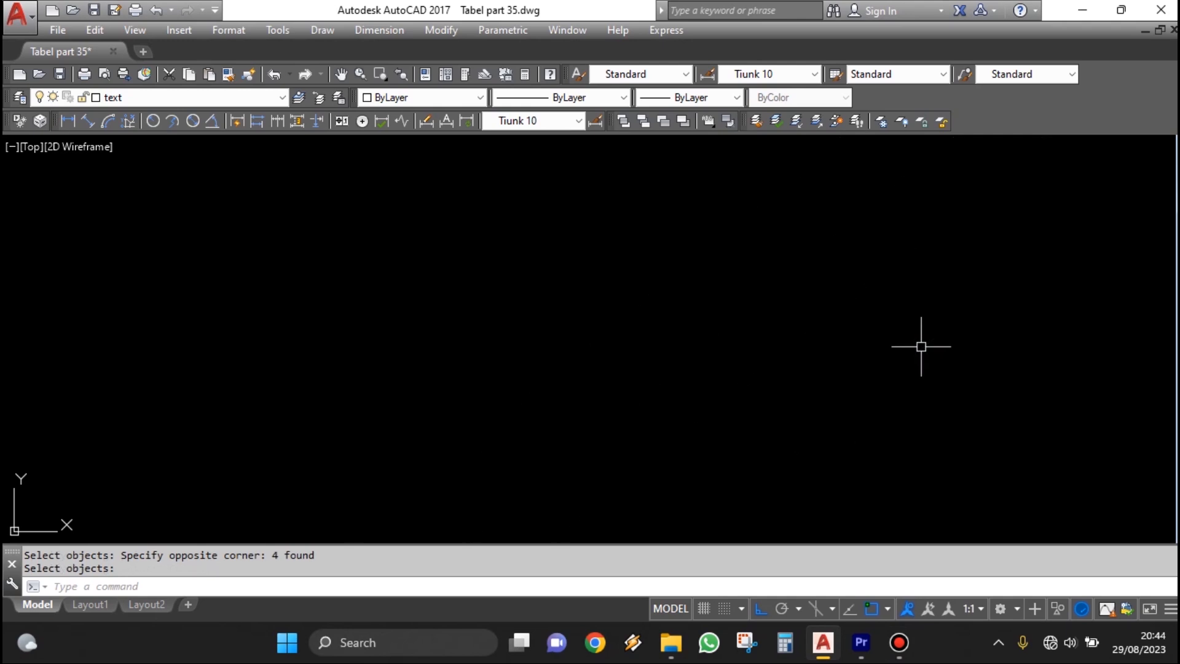
key(Return)
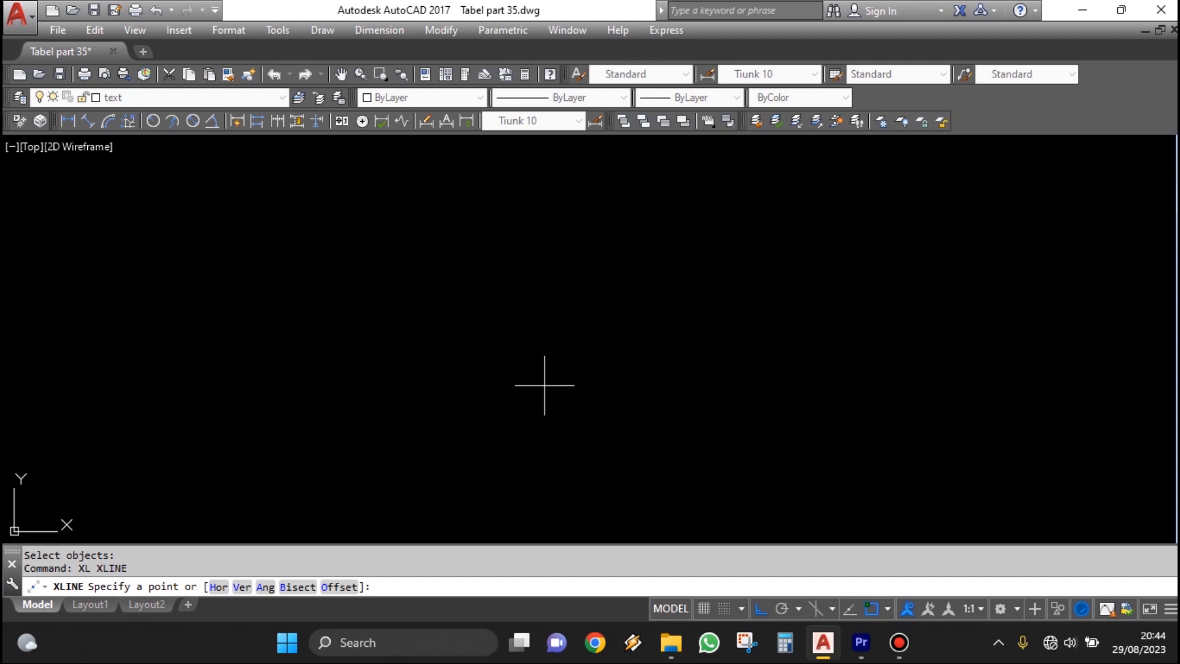
text(B)
key(Return)
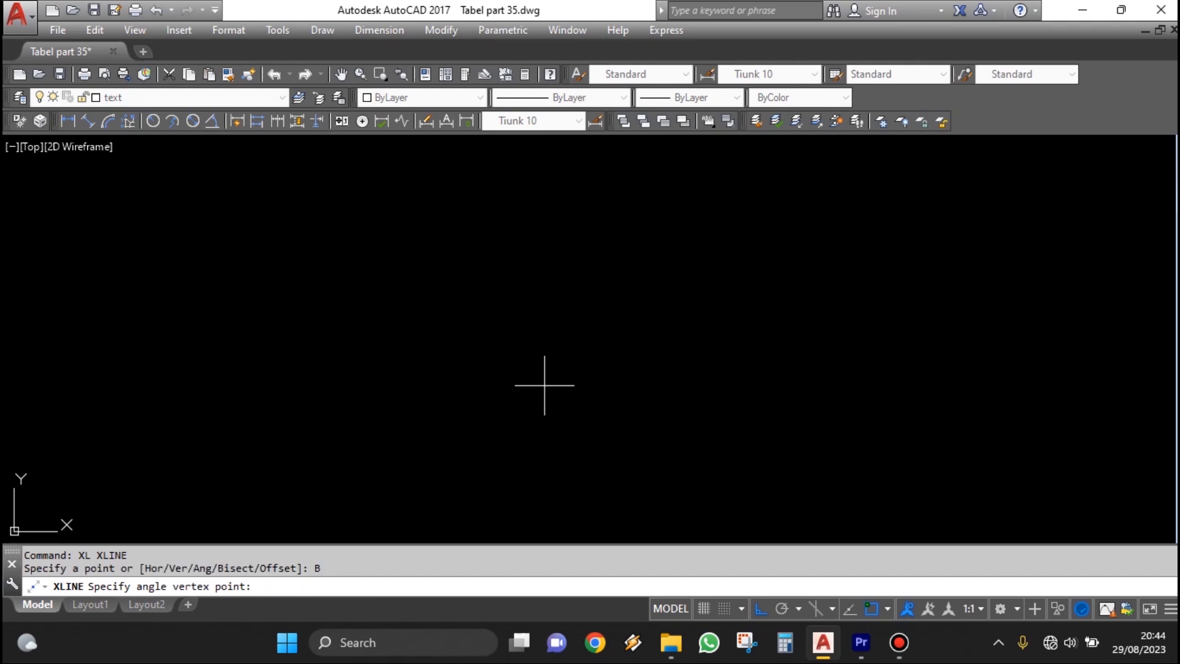
key(Escape)
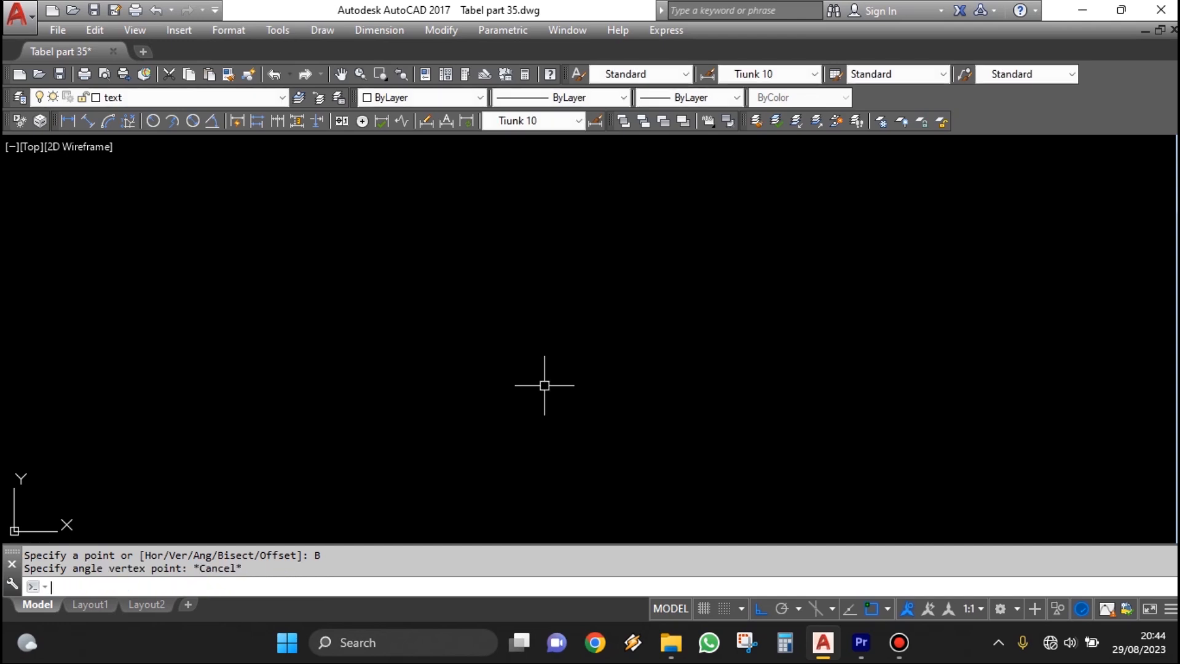
Draw a horizontal line and a sloped line rising from its left endpoint at an angle of about 32 degrees
text(l)
key(Return)
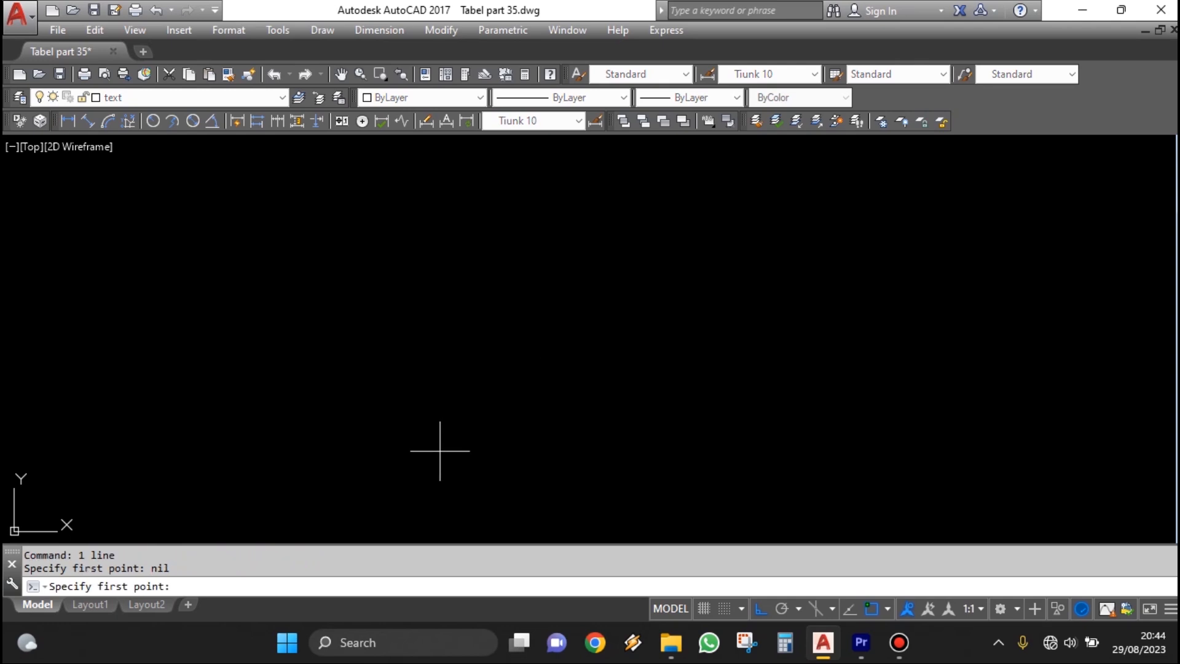
click(438, 451)
click(794, 451)
key(Return)
click(475, 458)
key(F8)
click(755, 257)
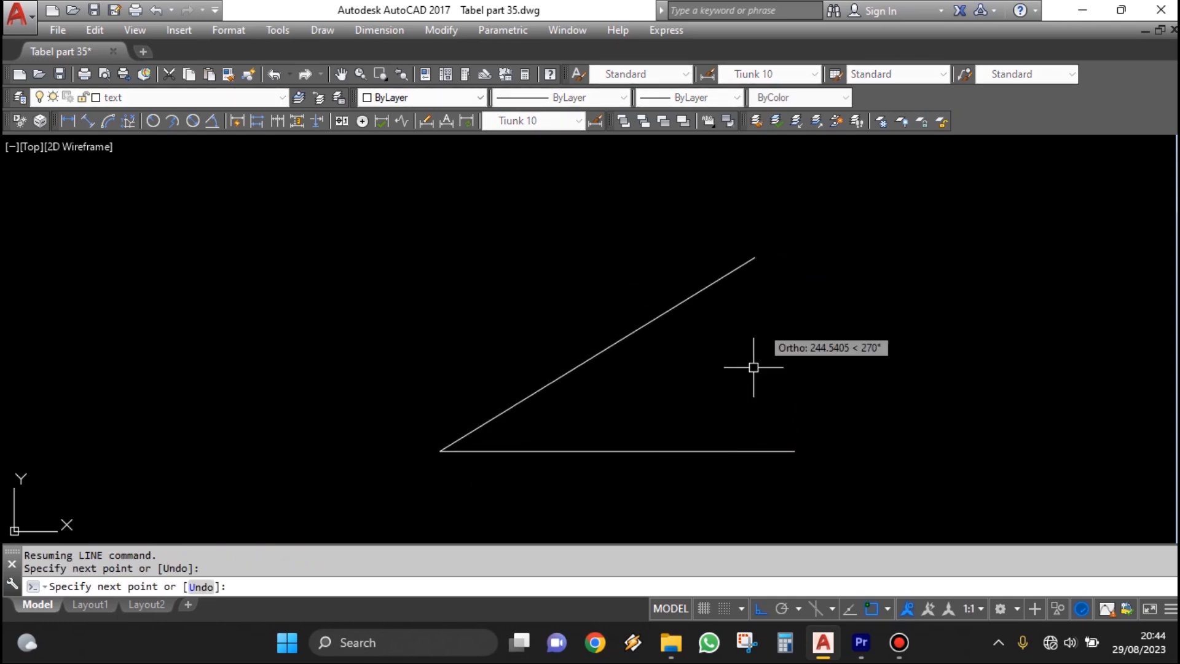
key(Escape)
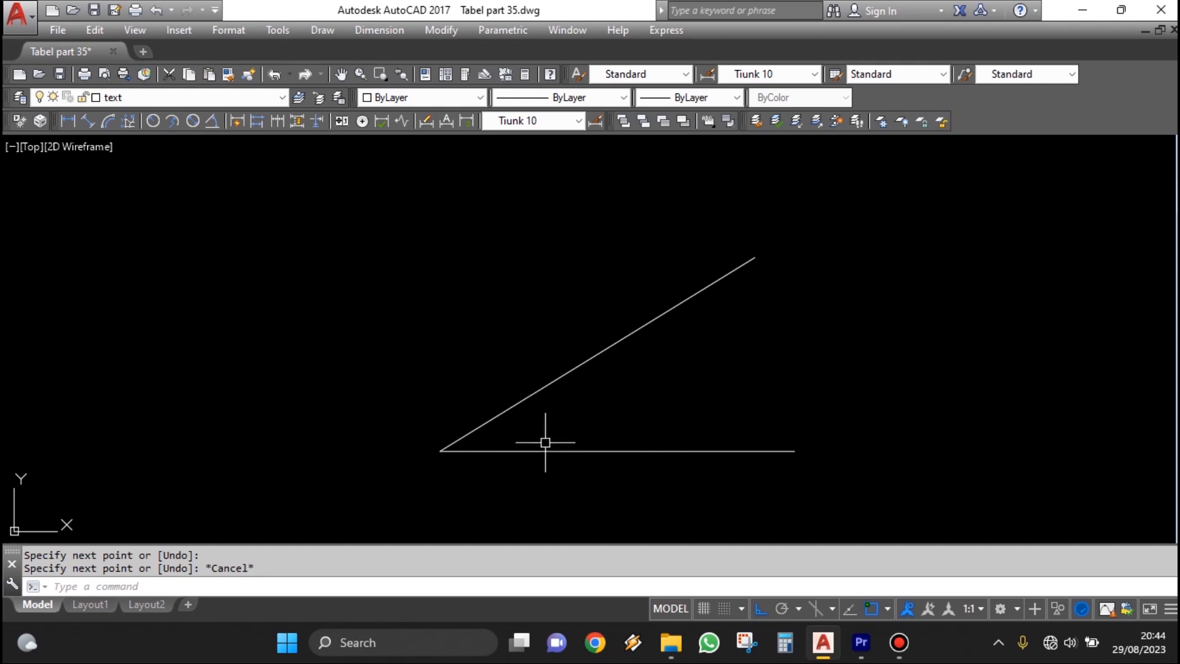
Add an angular dimension between the horizontal and sloped lines, with its arc inside the angle
click(213, 121)
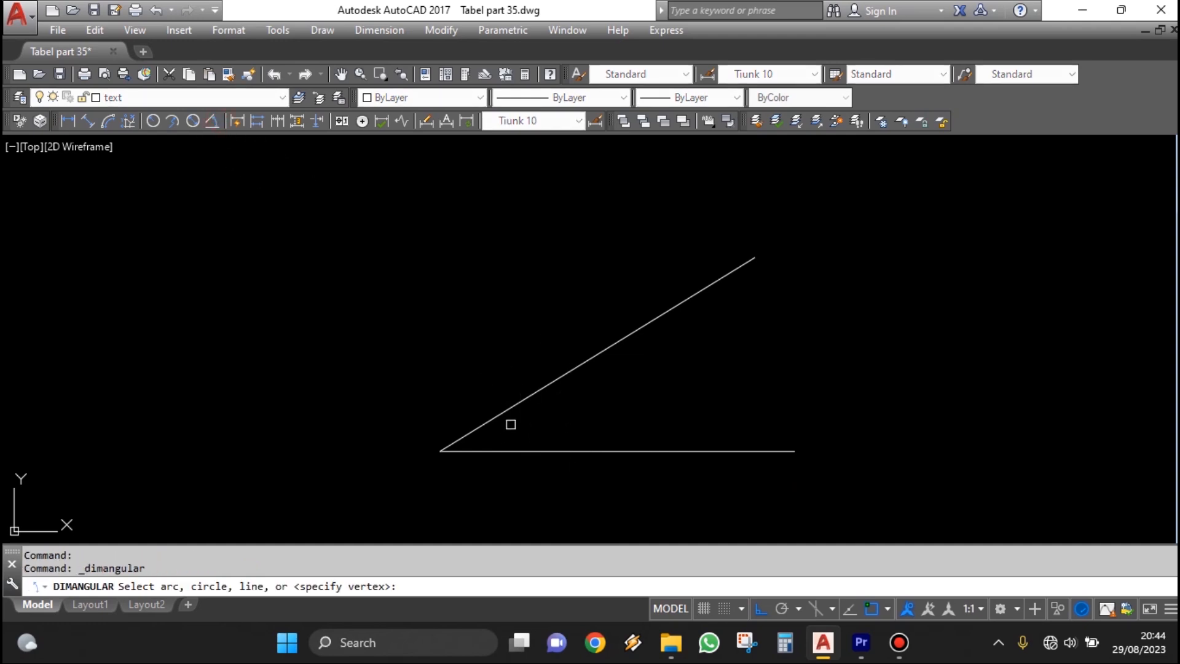
click(530, 453)
click(525, 401)
click(573, 410)
scroll(577, 399, up, 8)
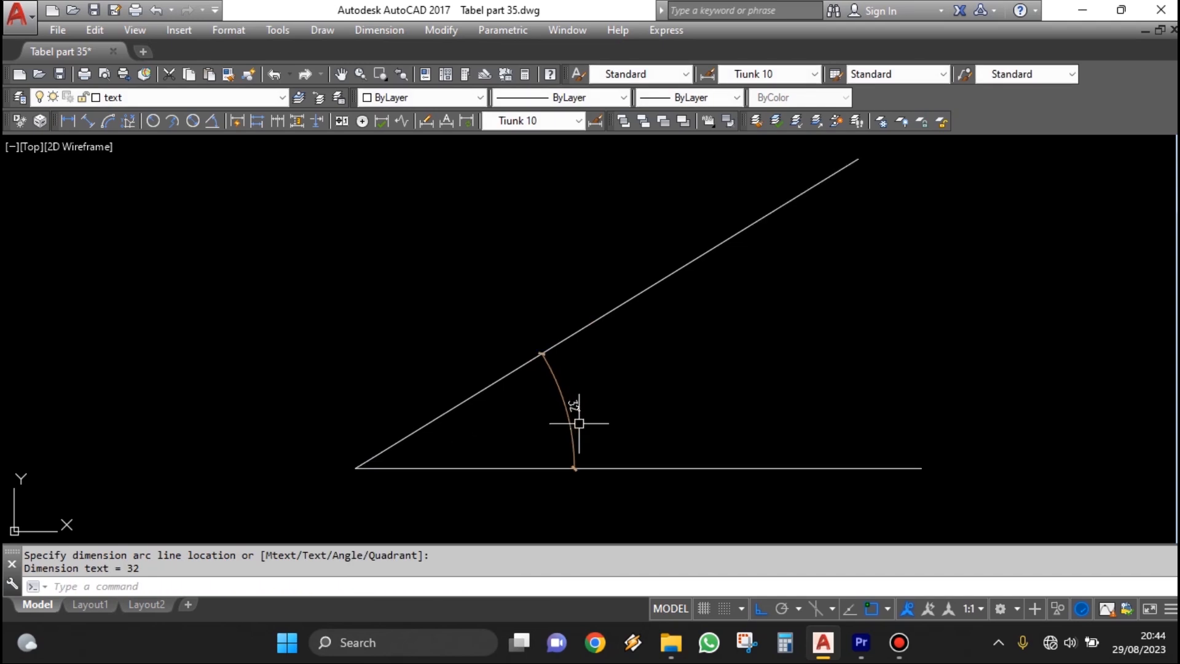
Examine the angular dimension and its text between the horizontal and sloped lines
scroll(571, 396, down, 5)
scroll(590, 444, up, 5)
scroll(522, 326, down, 6)
scroll(514, 354, up, 2)
scroll(512, 350, up, 4)
scroll(418, 289, down, 4)
scroll(457, 338, up, 2)
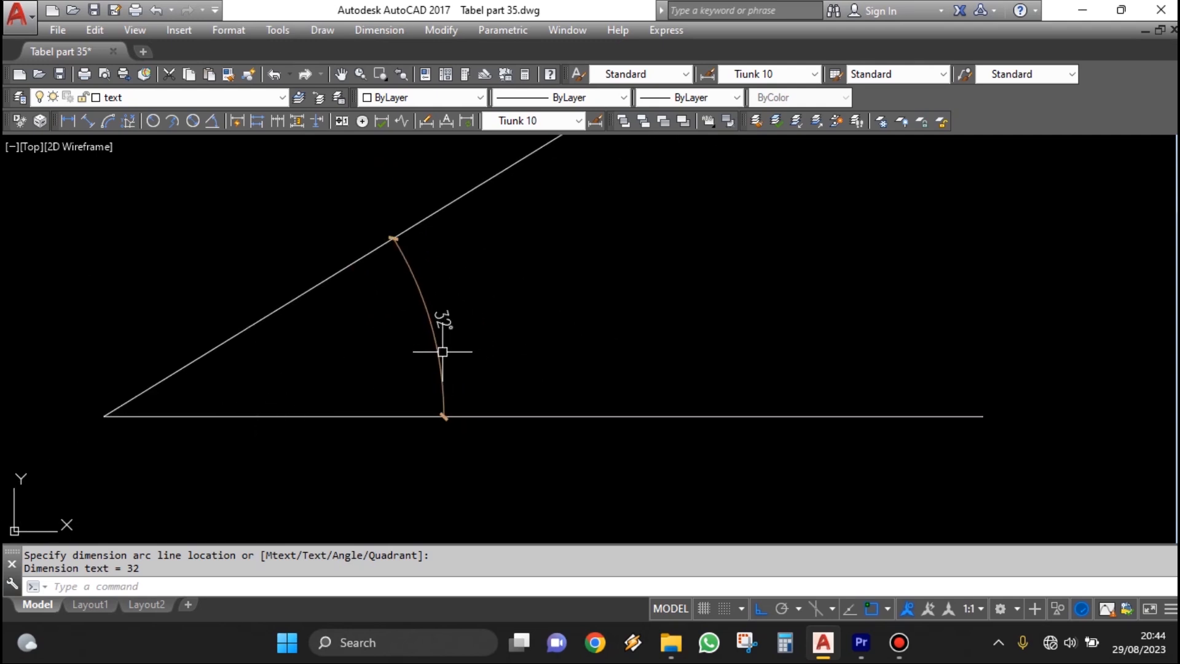
scroll(390, 369, down, 3)
scroll(331, 372, up, 2)
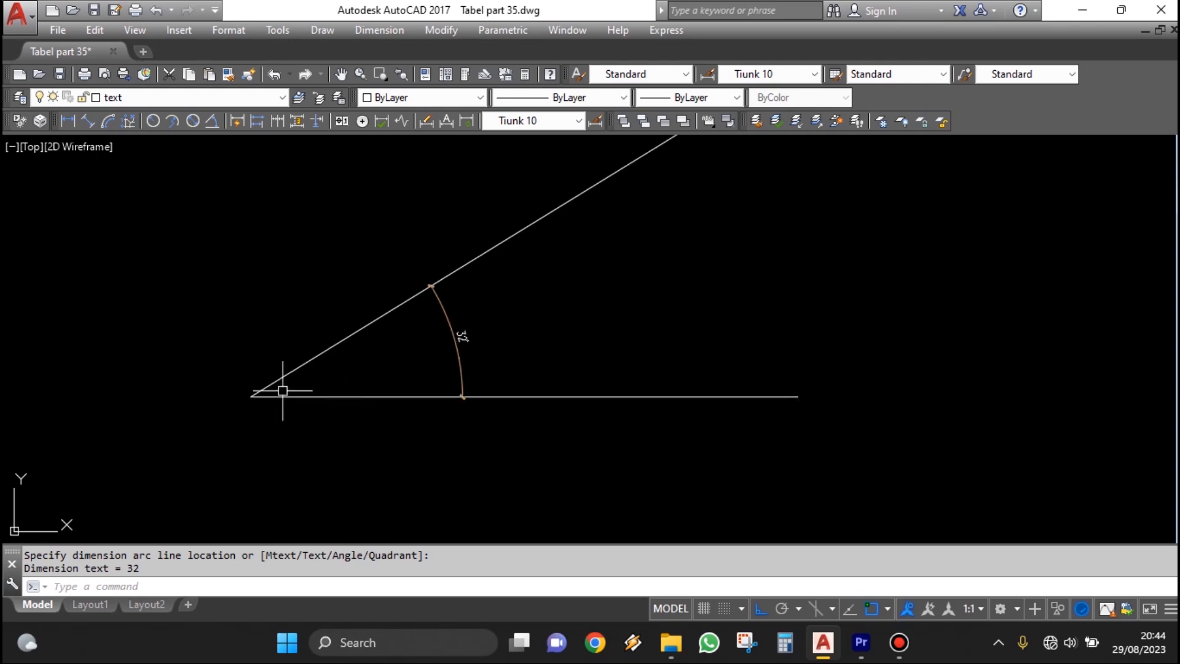
scroll(694, 301, down, 2)
scroll(747, 282, up, 2)
Erase the angular dimension between the horizontal and sloped lines, keeping both lines
middle_drag(775, 274, 732, 355)
scroll(732, 359, down, 2)
scroll(510, 419, up, 4)
text(e)
key(space)
click(585, 350)
click(512, 388)
key(space)
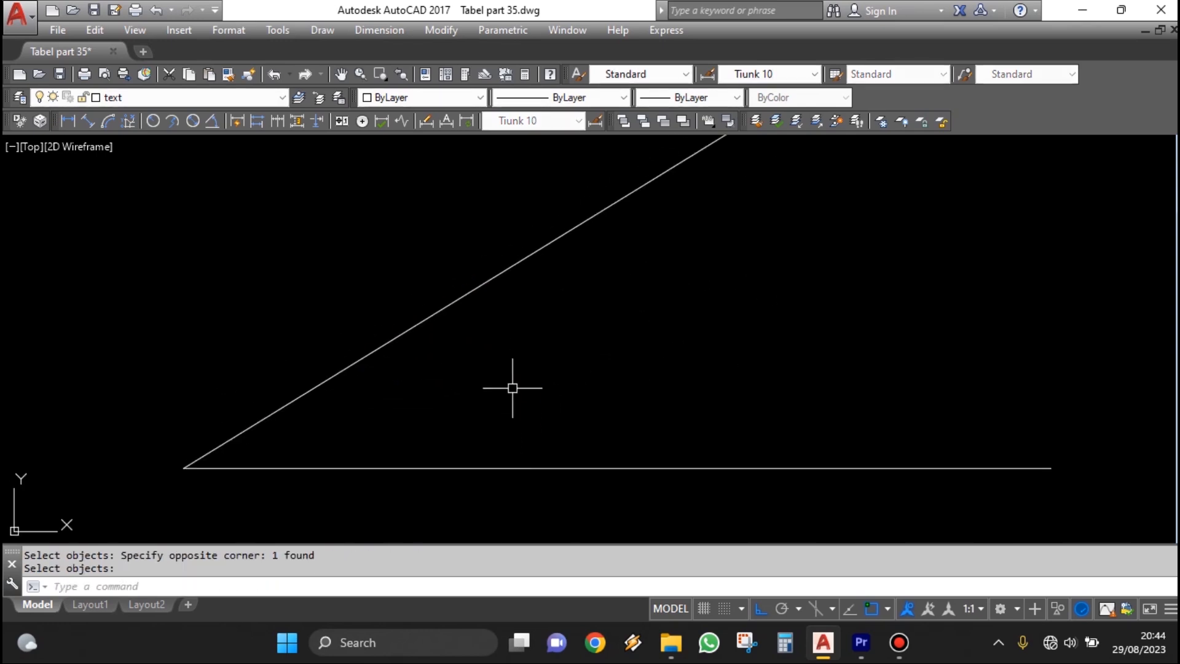
scroll(532, 385, down, 2)
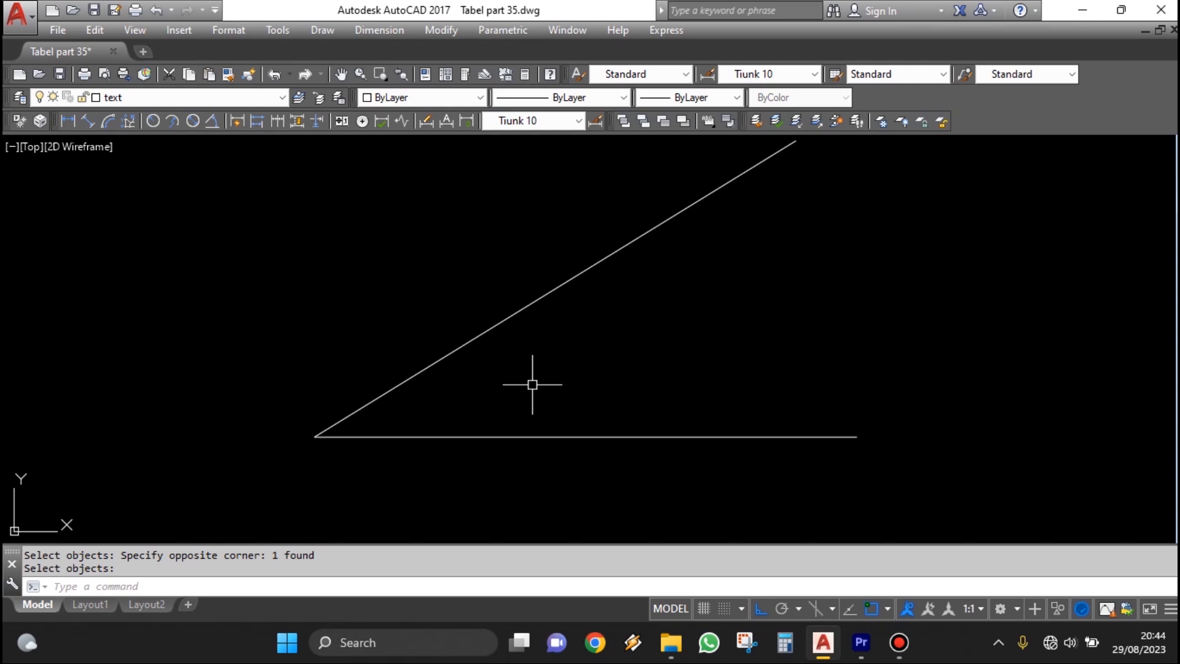
Draw an XLINE with the Bisect option through the shared vertex, halving the angle between the horizontal and sloped lines
key(Escape)
text(xl)
key(space)
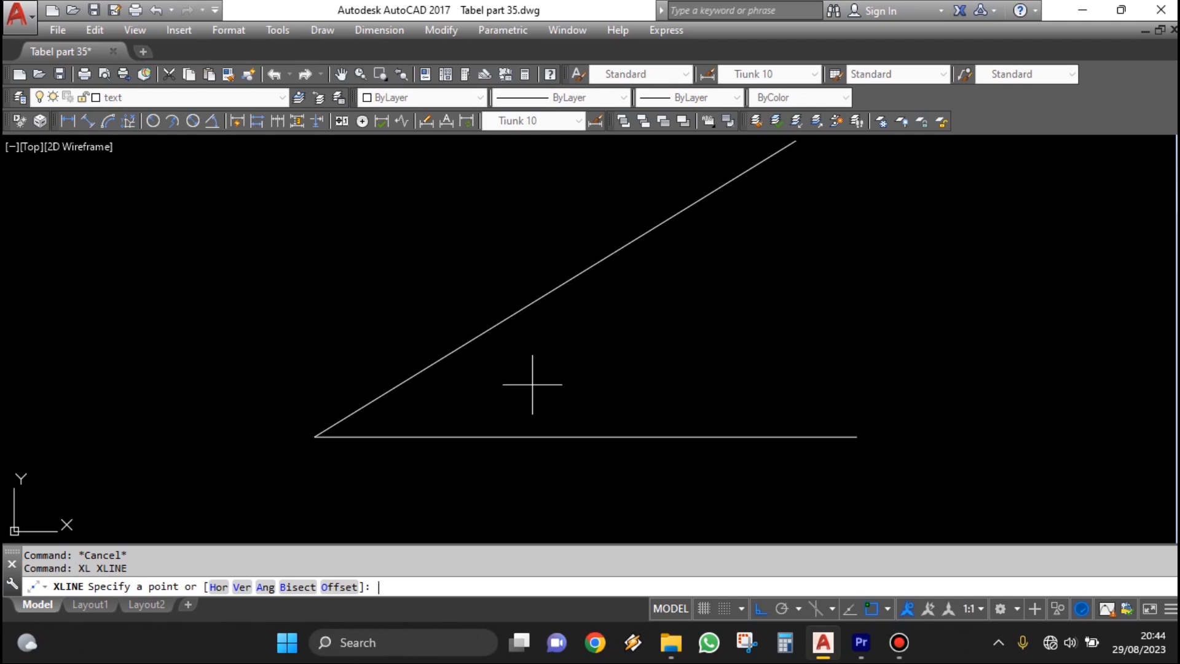
key(space)
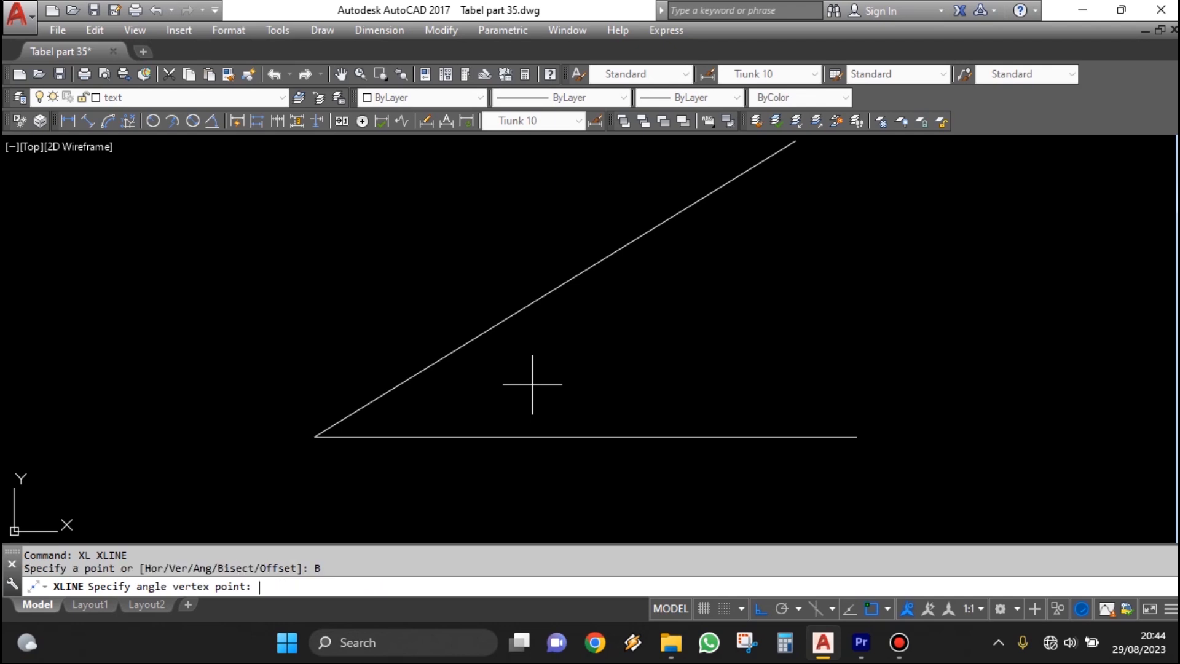
scroll(281, 504, down, 2)
scroll(307, 496, up, 2)
click(239, 469)
scroll(295, 491, down, 2)
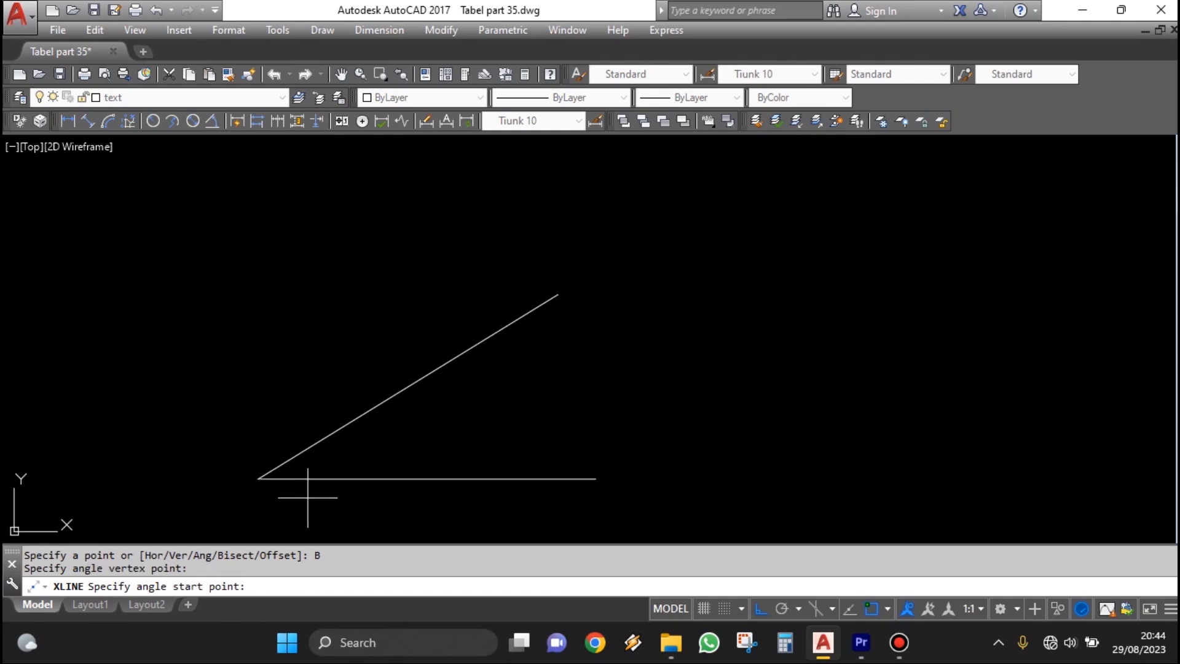
click(546, 301)
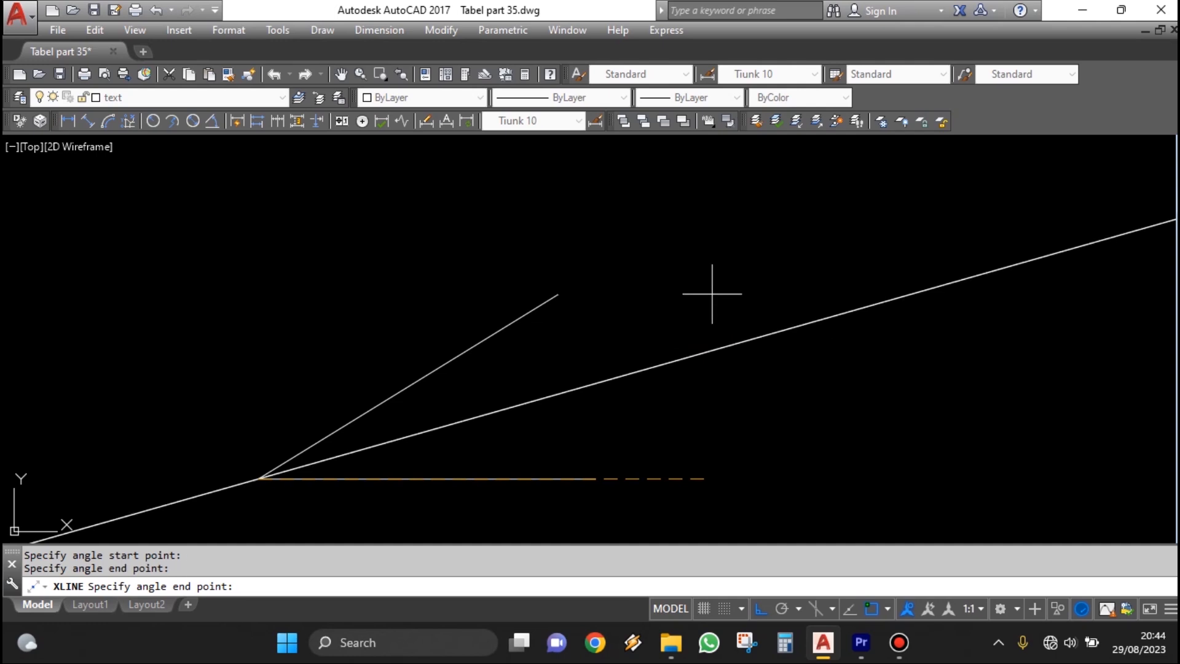
key(Escape)
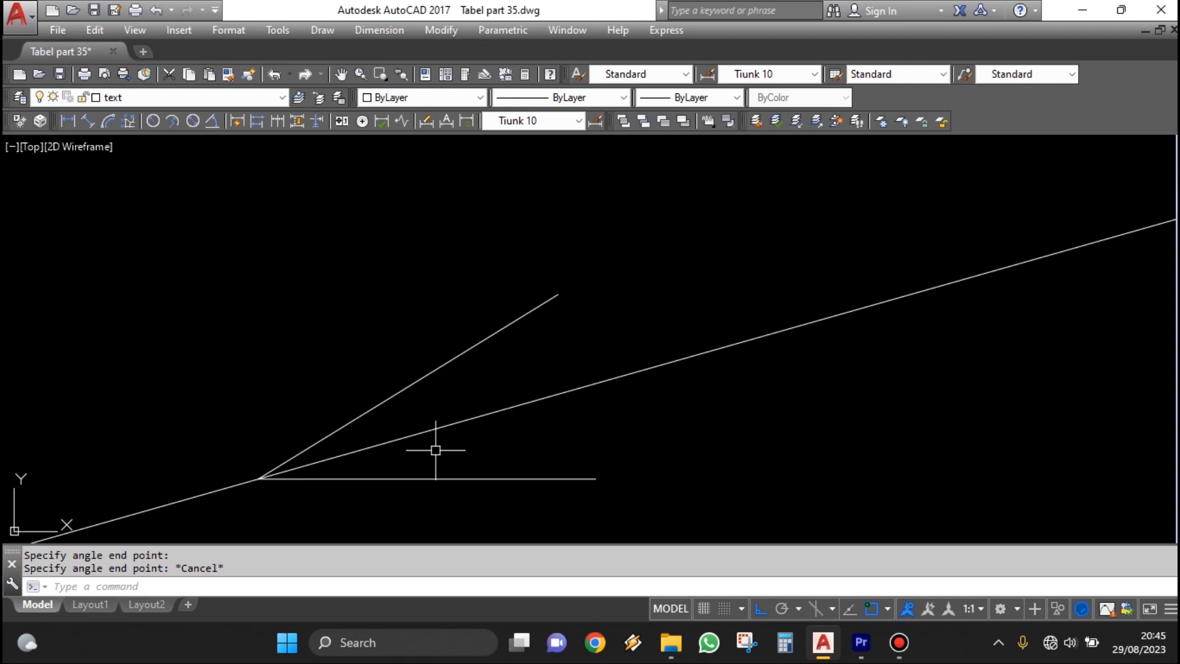
Draw a sloped line rising to the left in the empty area right of the bisected angle, with Ortho mode off
scroll(436, 450, down, 3)
scroll(446, 473, up, 3)
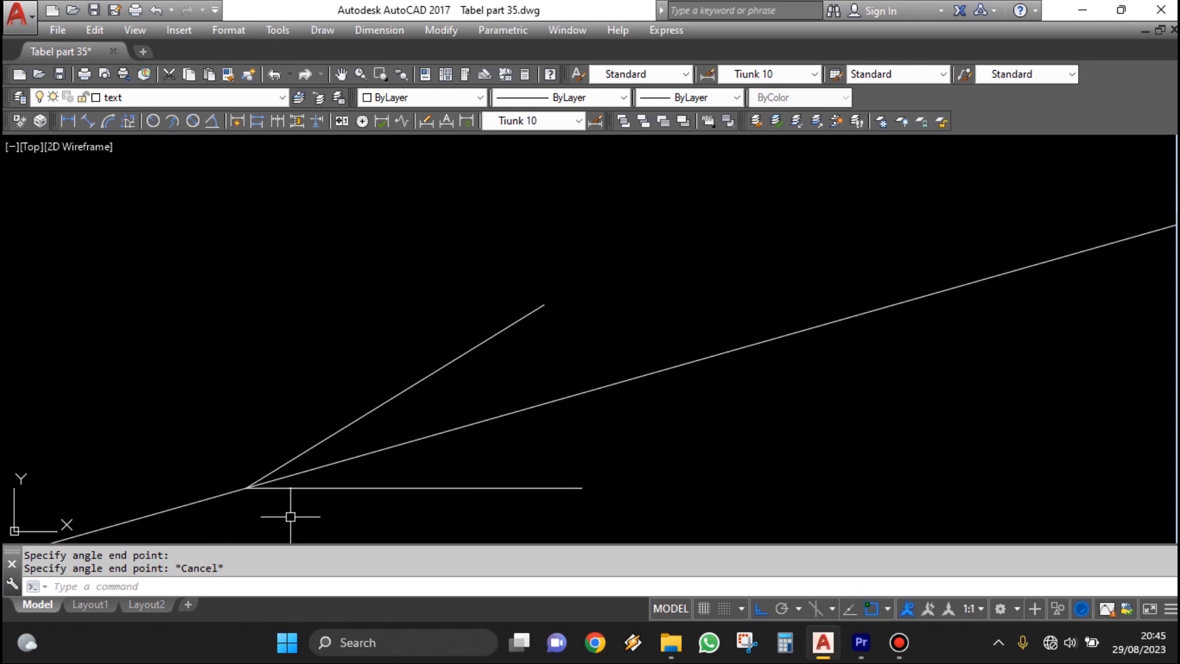
mouse_move(485, 457)
middle_down()
mouse_move(642, 391)
mouse_move(514, 396)
middle_up()
scroll(716, 413, down, 2)
middle_drag(856, 446, 614, 434)
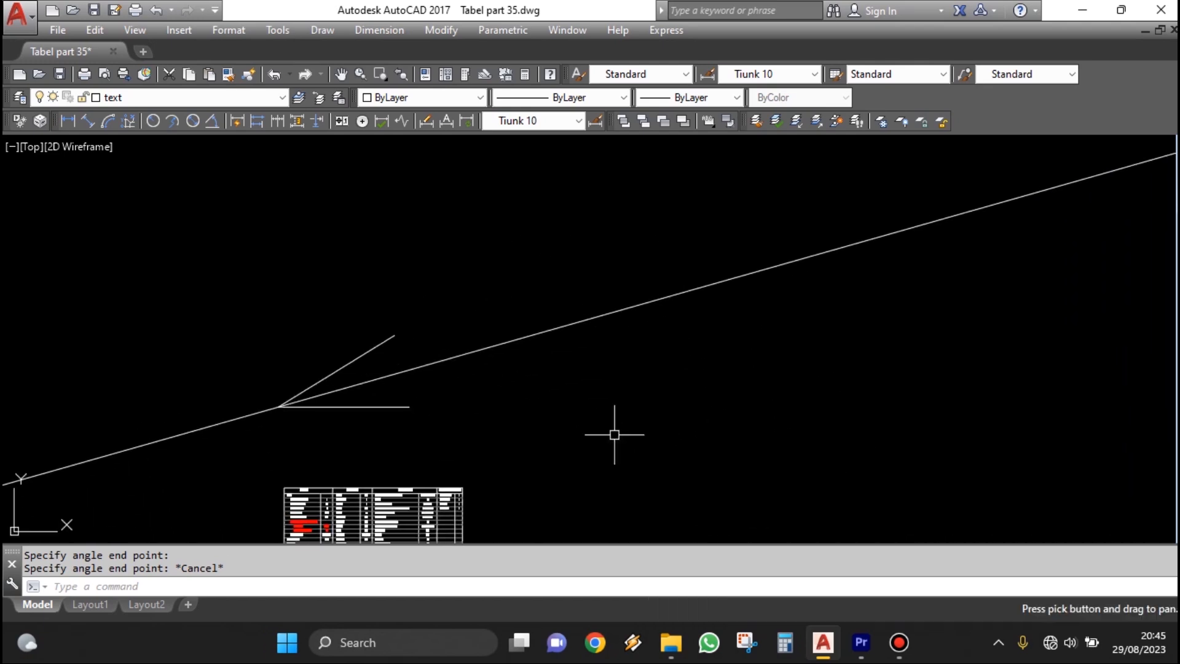
scroll(822, 415, up, 1)
text(1)
key(space)
click(837, 394)
key(F8)
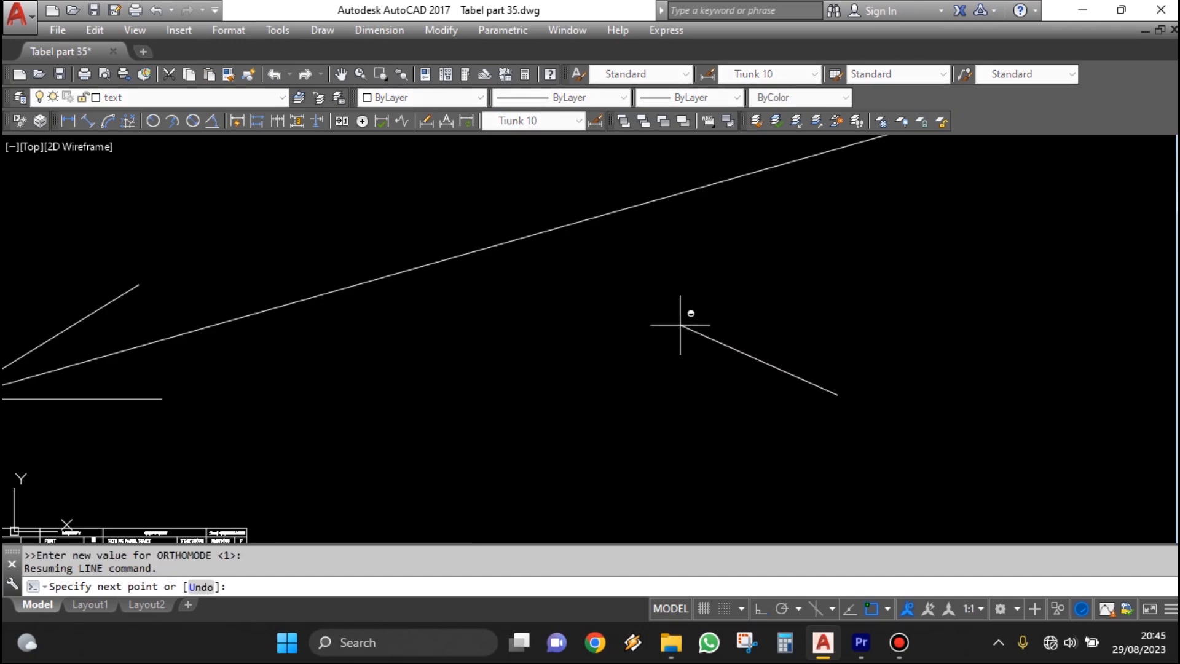
click(758, 277)
key(Escape)
Draw a horizontal line leftward from the new sloped line's lower endpoint, with Ortho mode on
key(space)
key(F8)
click(837, 394)
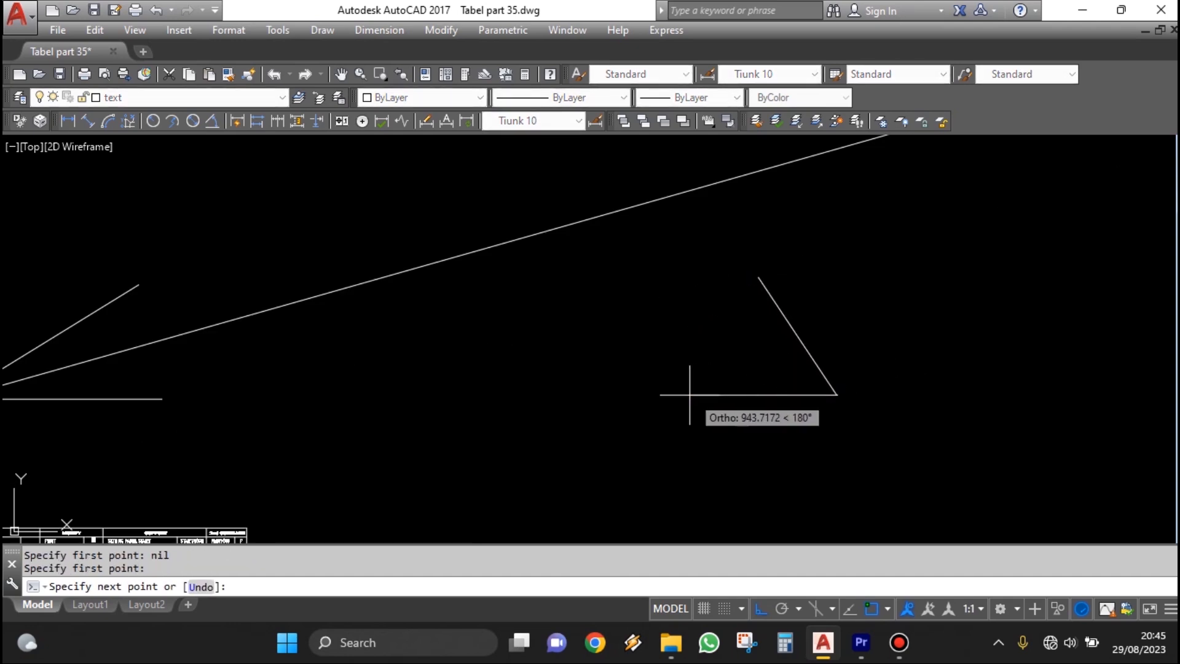
click(667, 394)
key(Escape)
Bisect the second angle with an XLINE through its vertex, using the free ends of its two lines as angle points
middle_drag(824, 395, 777, 395)
scroll(753, 368, up, 2)
text(XL)
key(space)
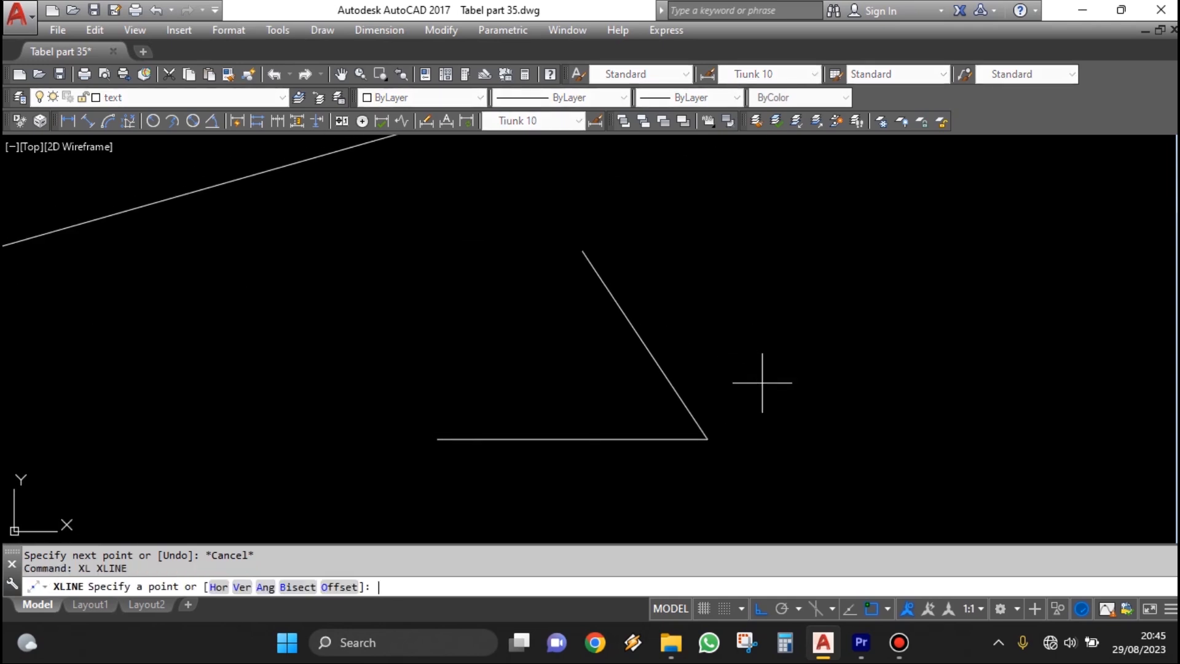
key(Return)
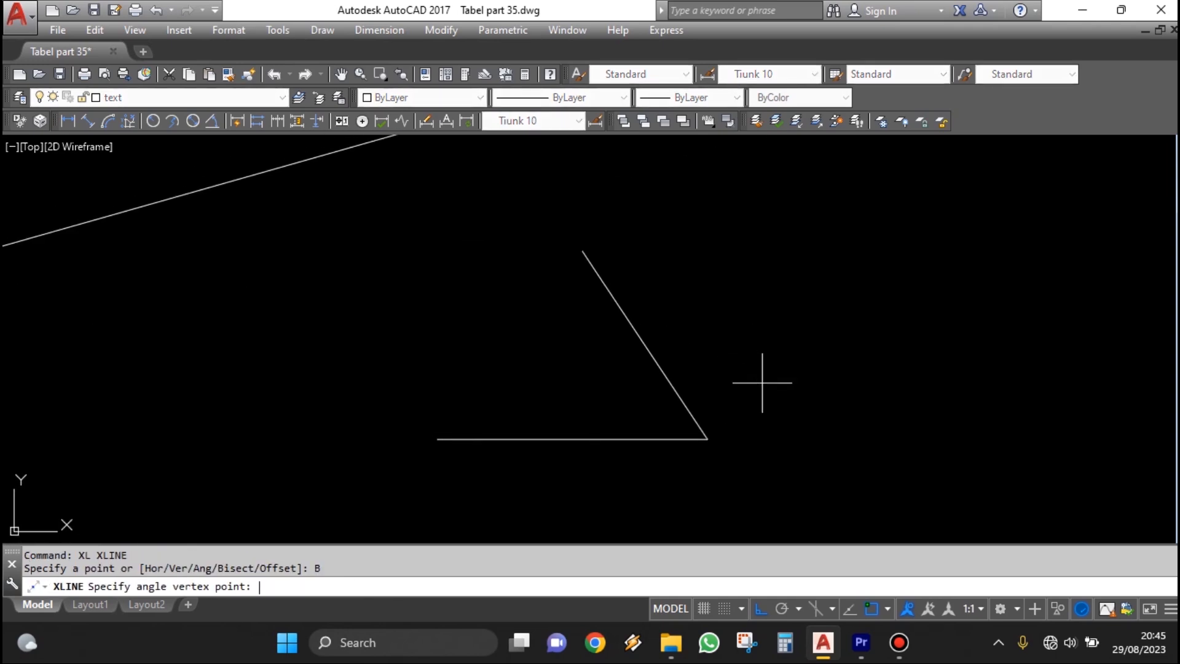
click(707, 439)
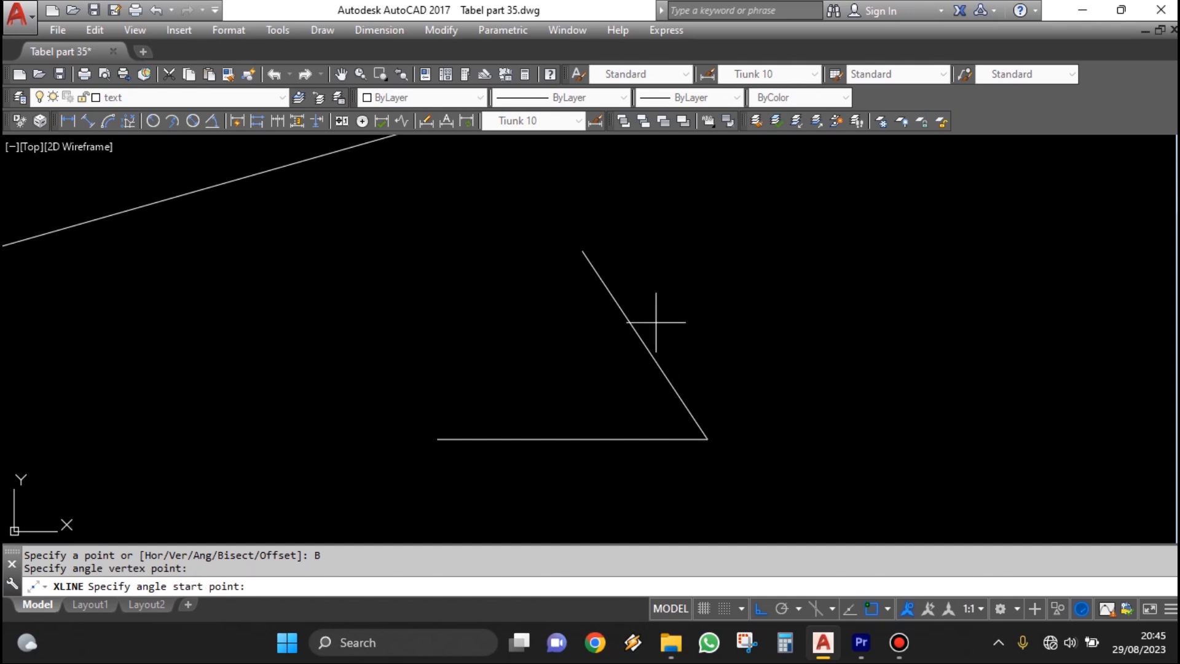
click(582, 252)
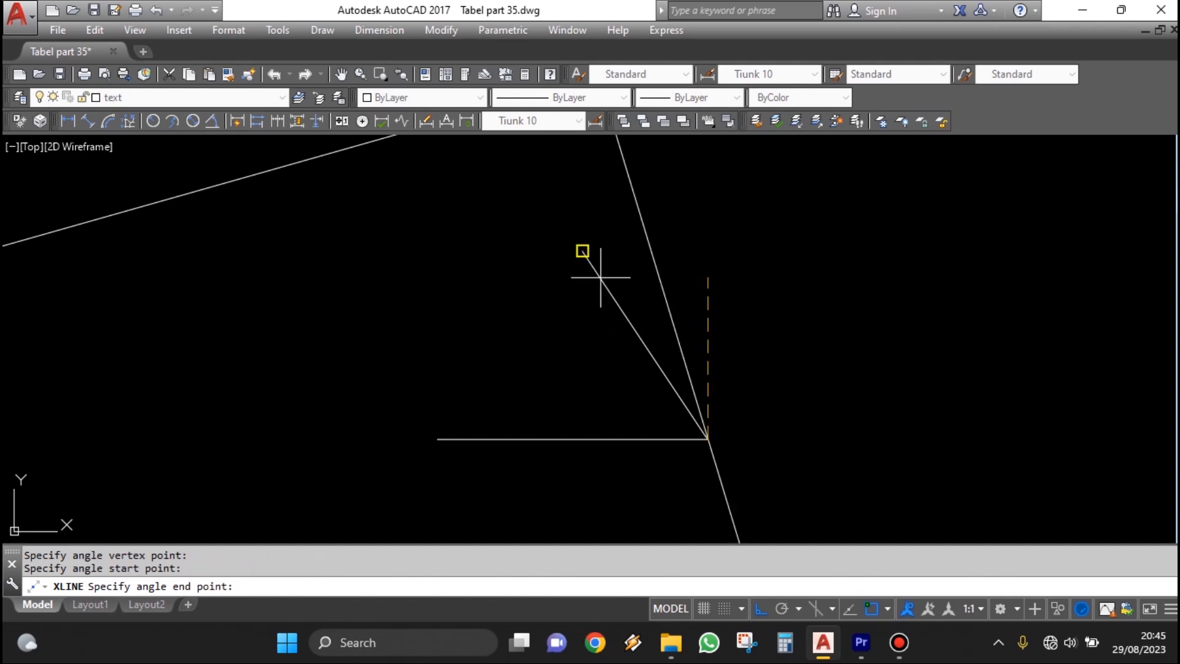
key(Escape)
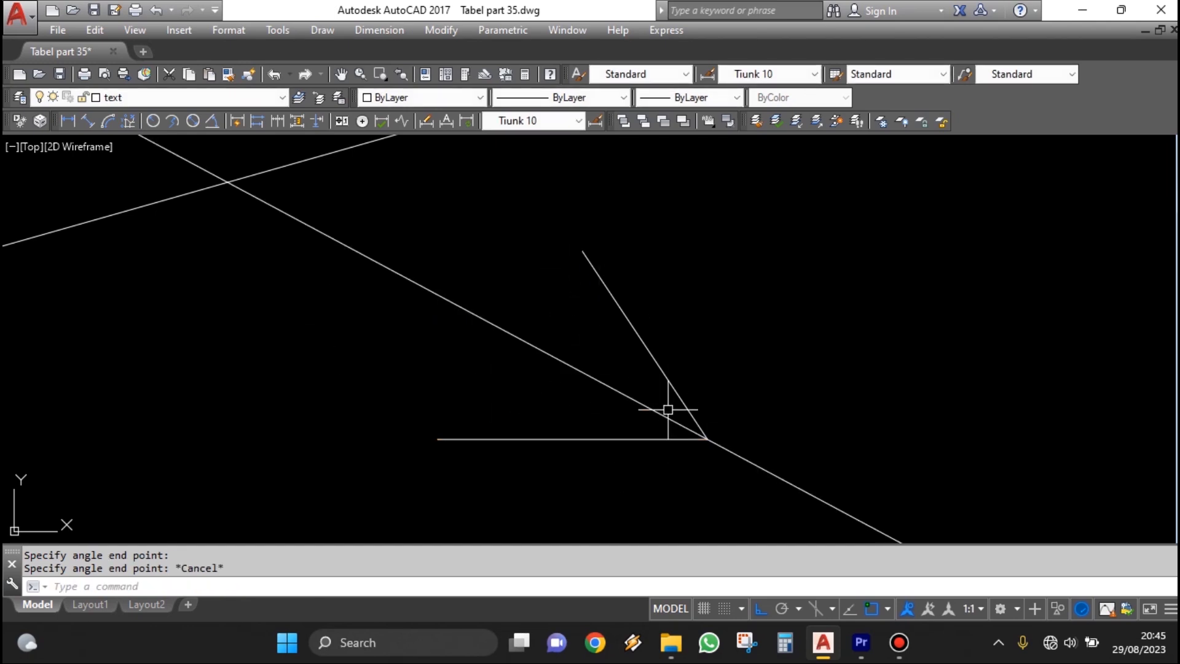
scroll(650, 377, down, 4)
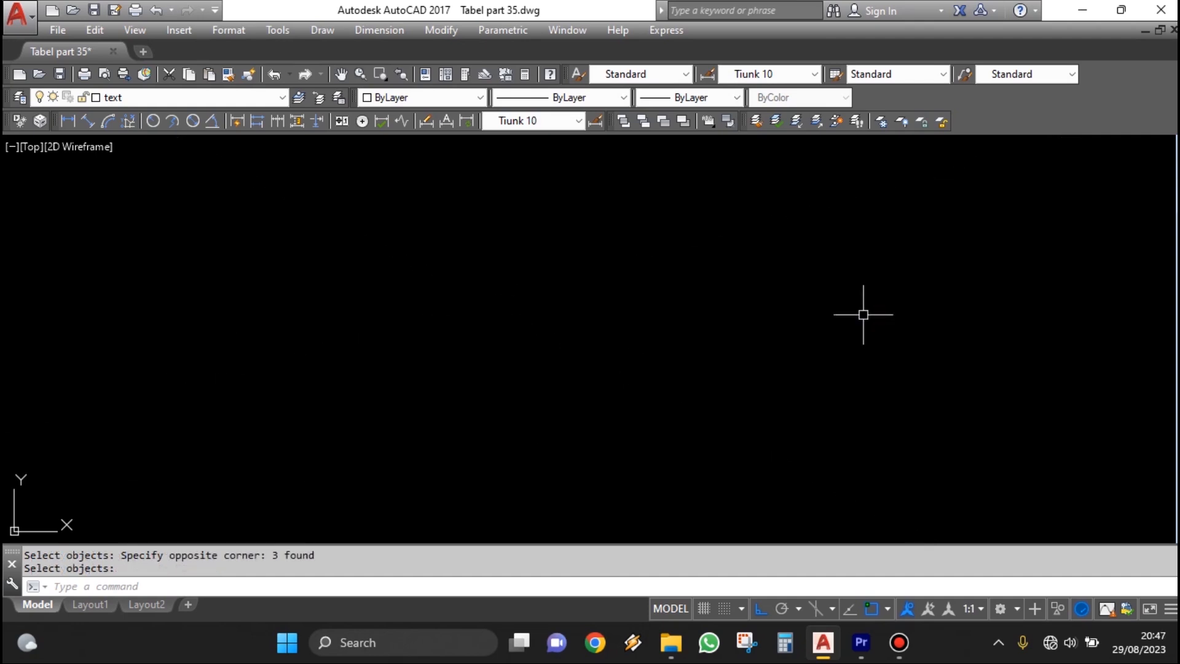
text(xl)
key(Return)
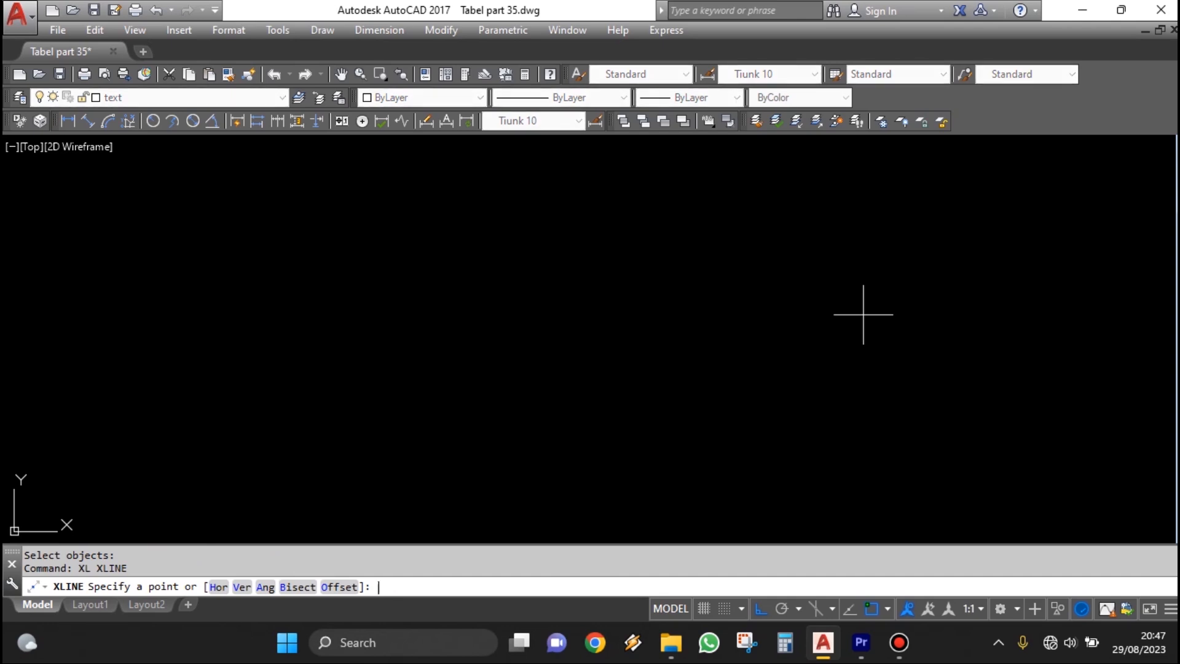
key(Escape)
Draw a horizontal line from left to right in the empty drawing area, with Ortho mode on
text(l)
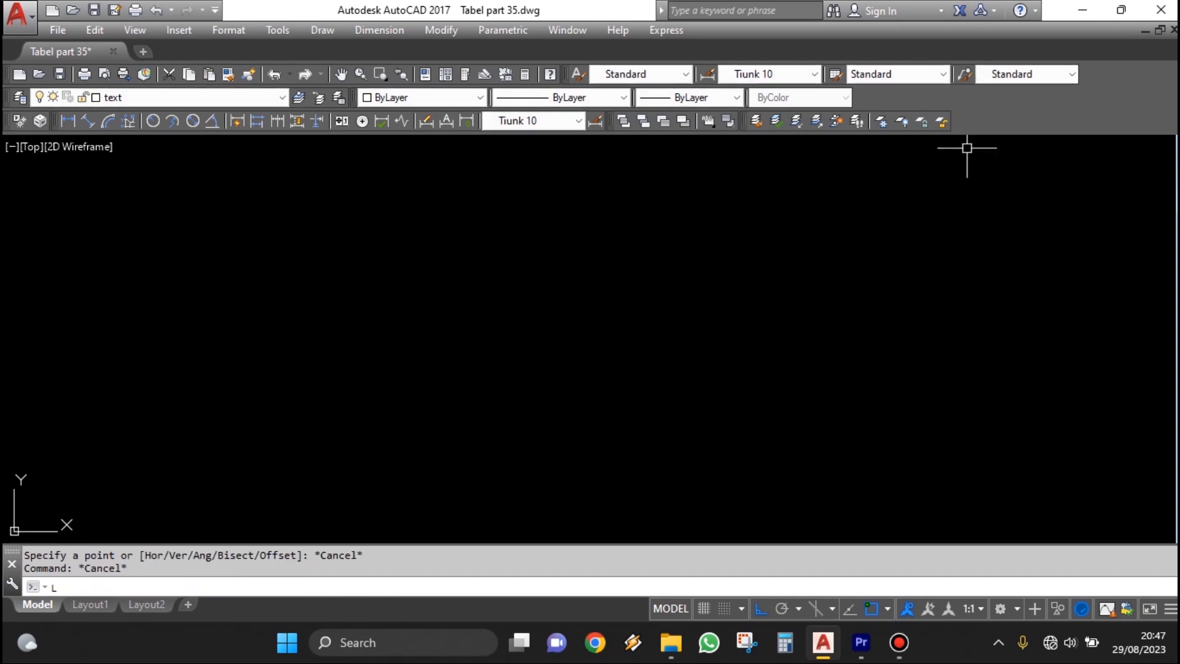
key(Return)
click(352, 422)
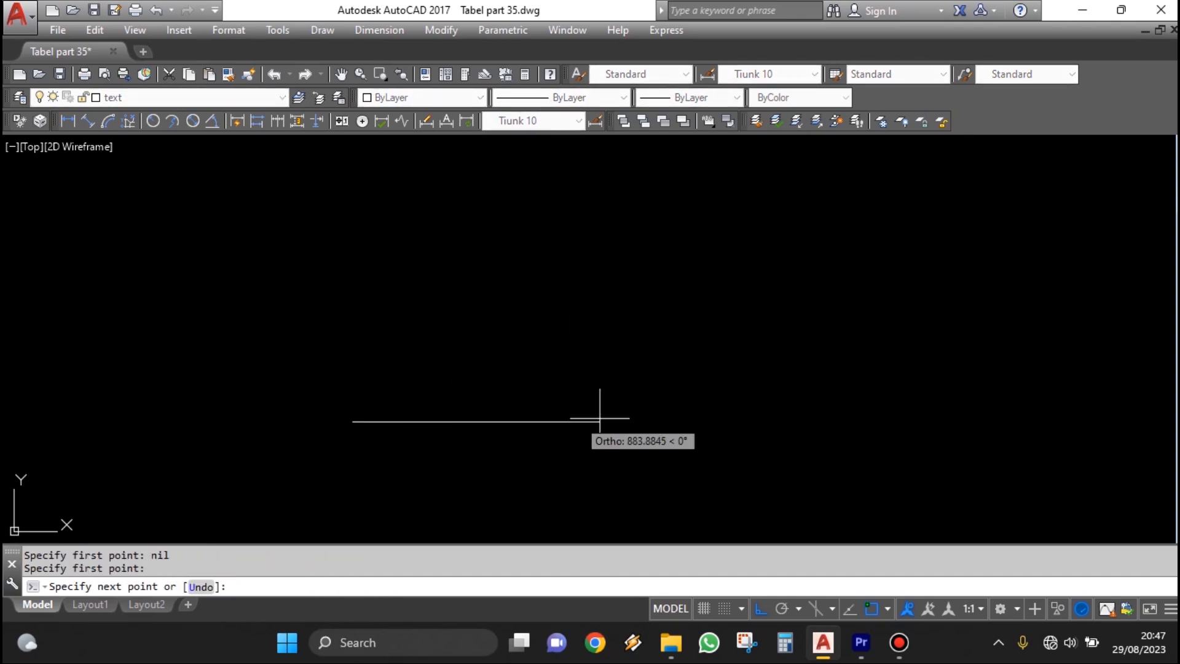
click(763, 414)
key(Escape)
middle_drag(616, 403, 627, 425)
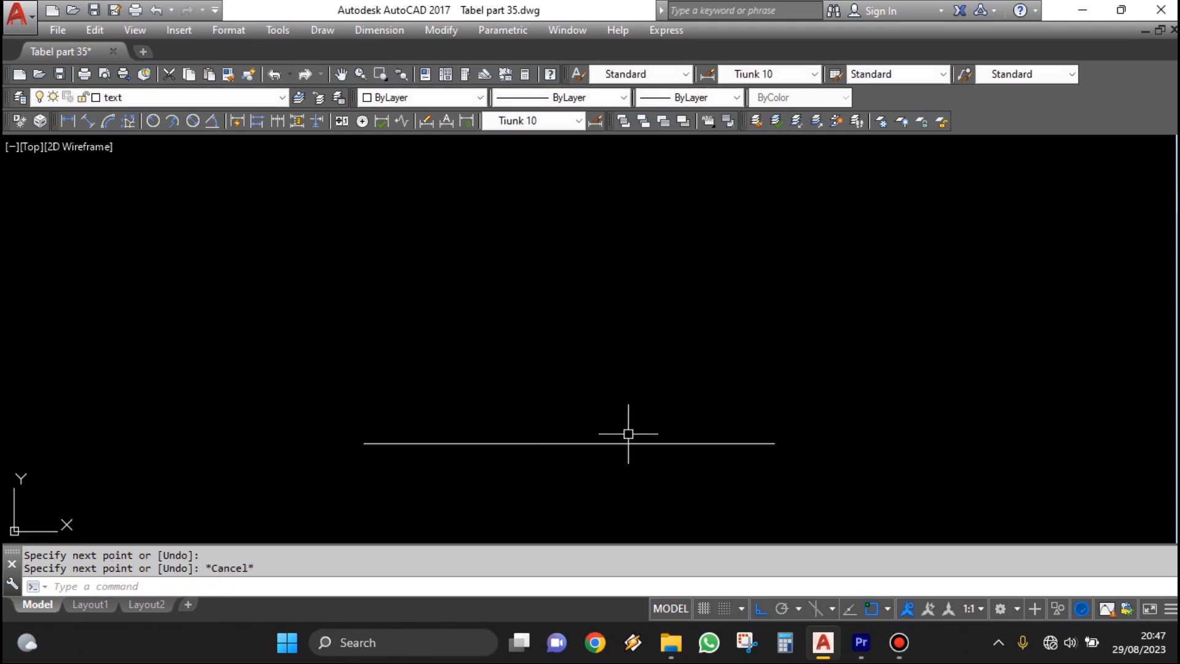
Offset the horizontal line 200 units upward with the Offset command
key(Return)
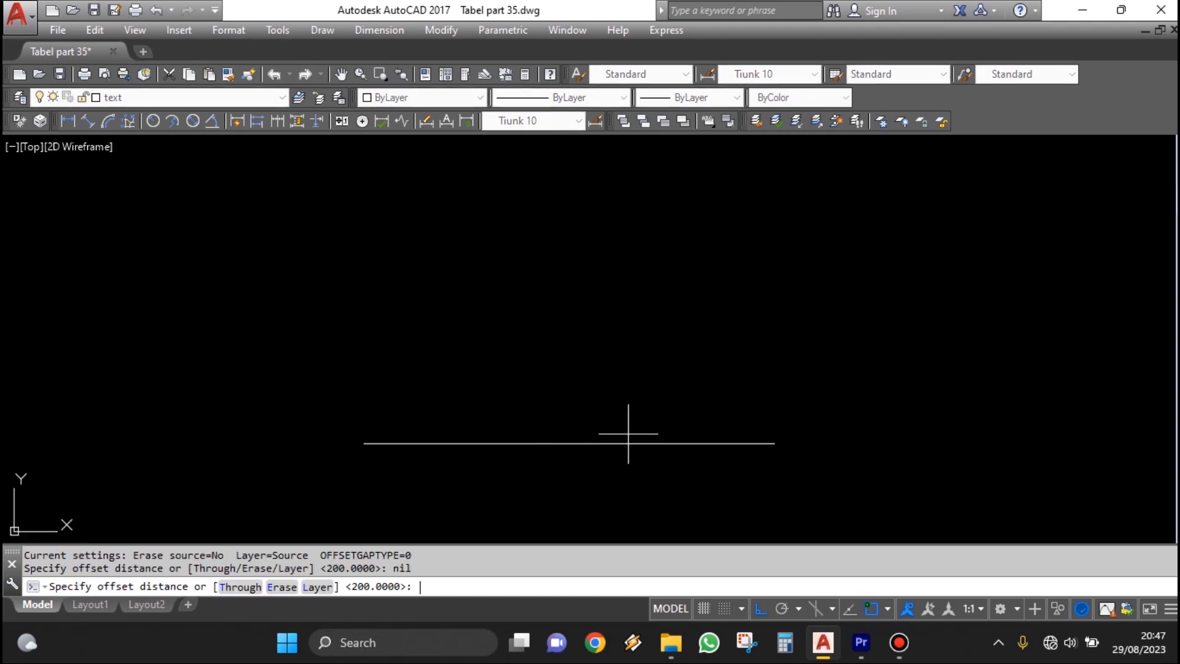
key(Return)
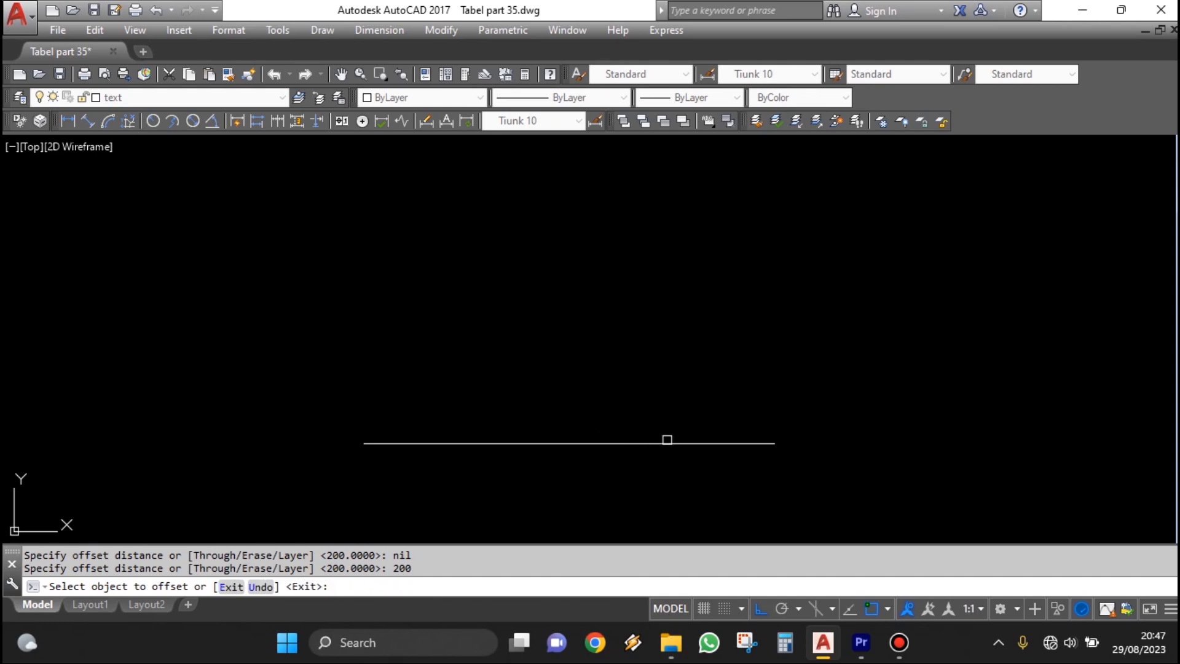
click(667, 443)
click(650, 337)
key(Return)
scroll(645, 431, up, 2)
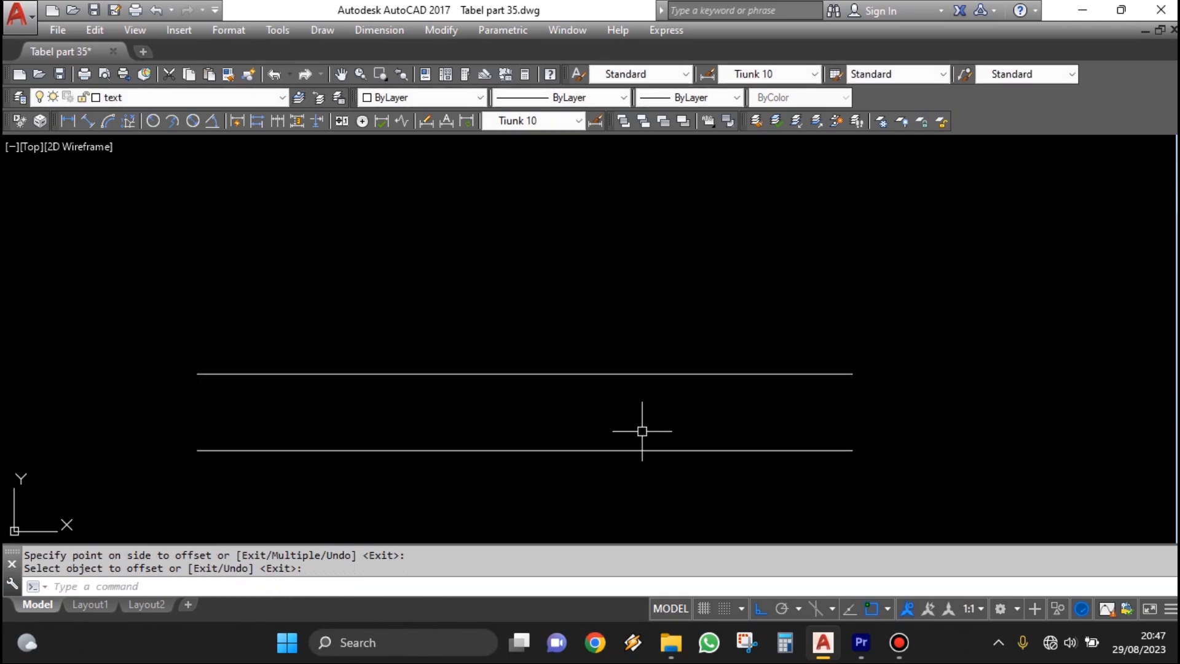
middle_drag(653, 433, 662, 396)
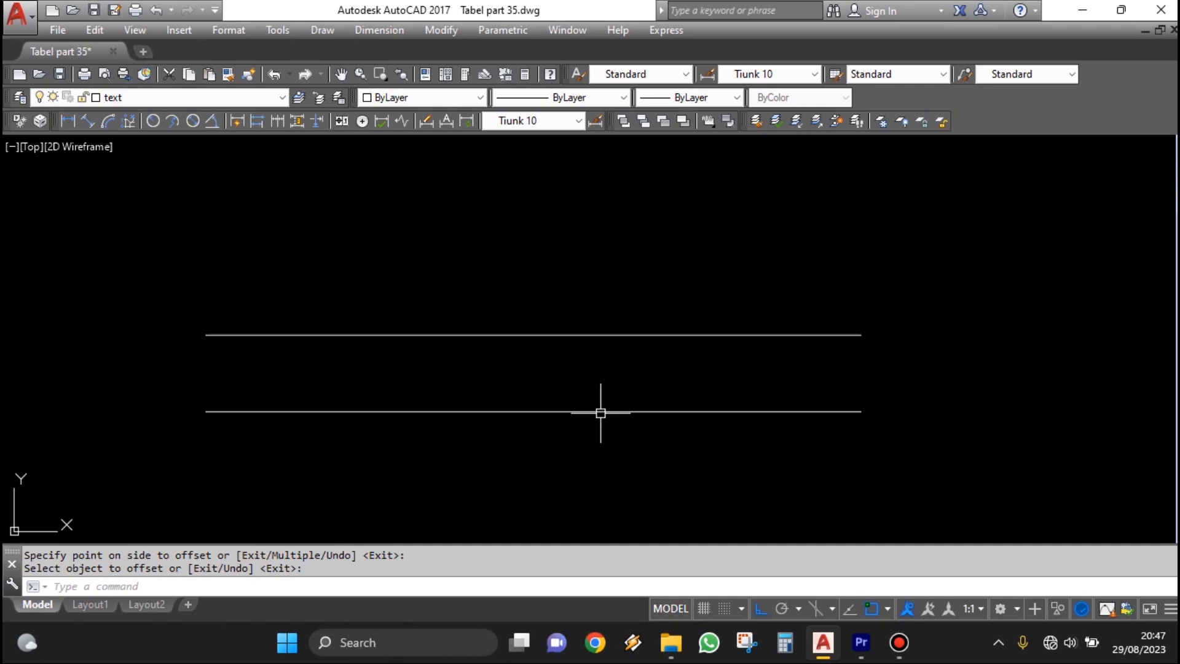
click(593, 410)
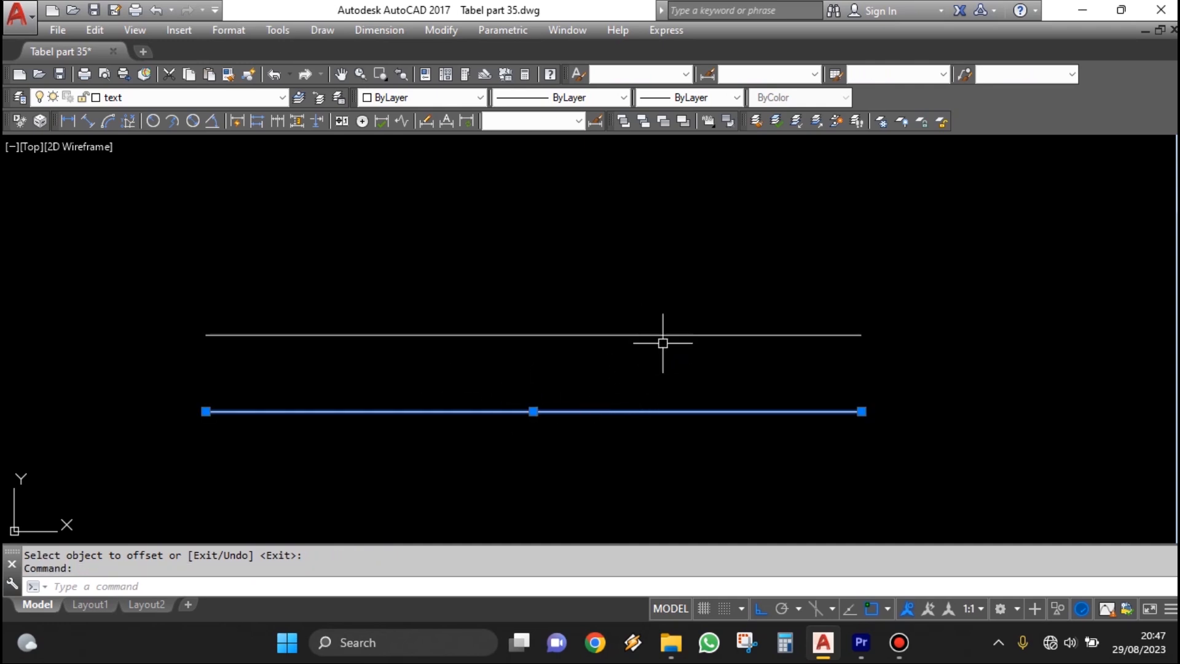
key(Escape)
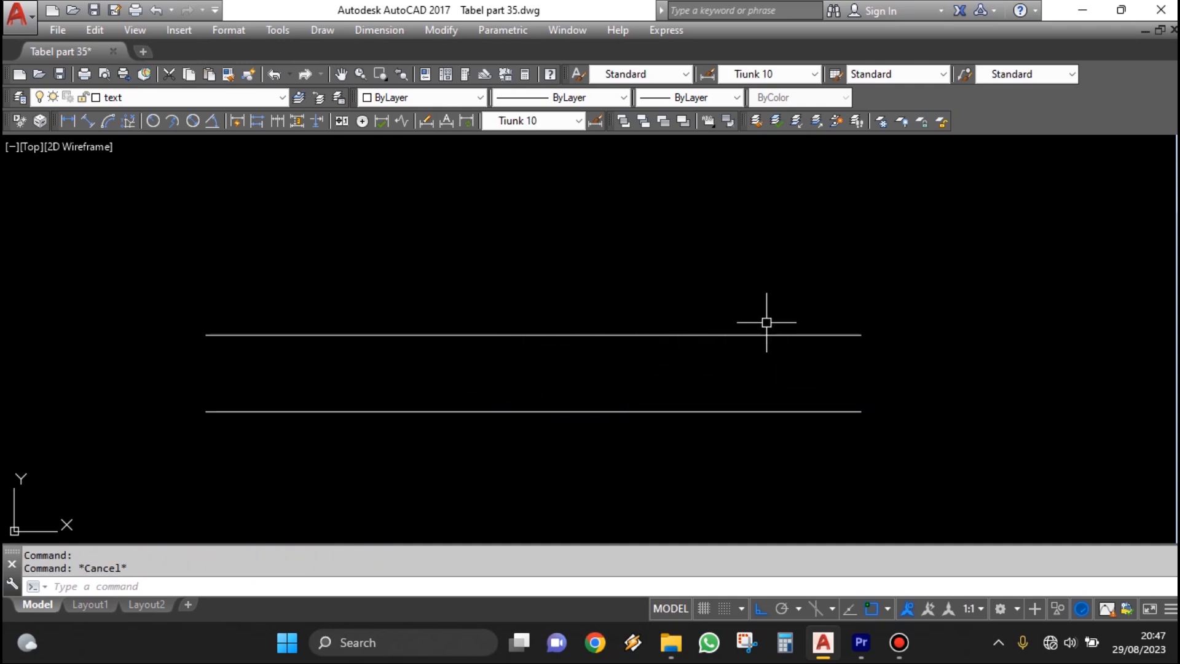
Create an XLINE with the Offset option 200 units above the upper horizontal line
scroll(744, 368, down, 1)
scroll(689, 364, up, 1)
scroll(669, 343, down, 1)
middle_drag(677, 325, 687, 370)
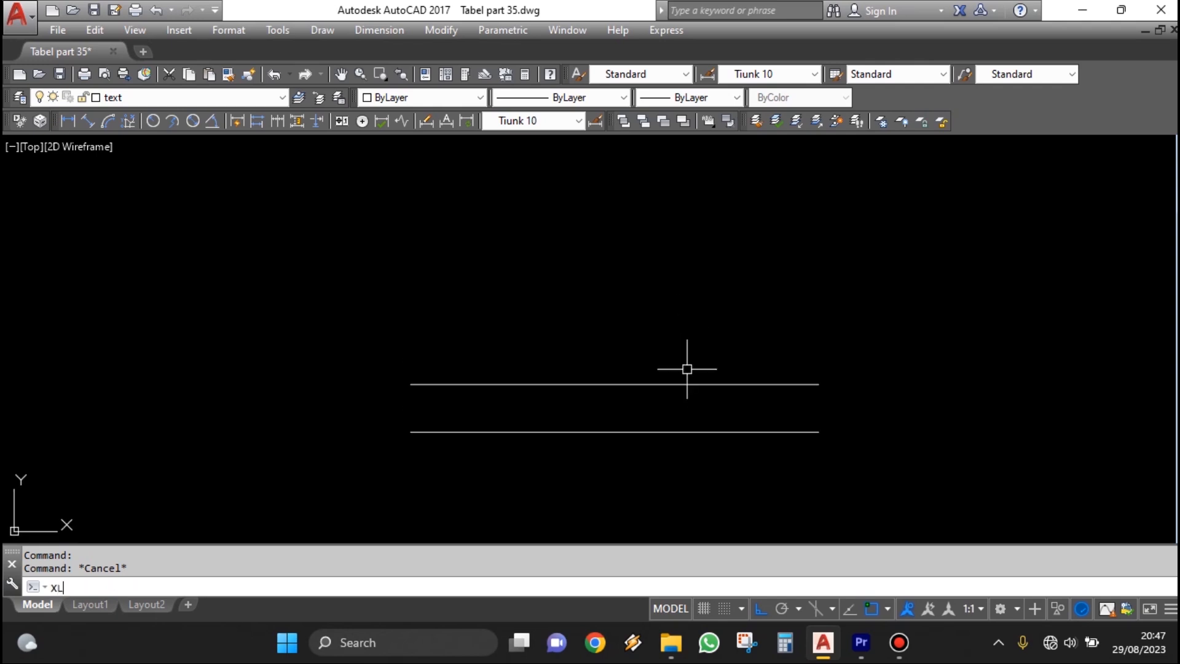
key(Return)
text(o)
key(Return)
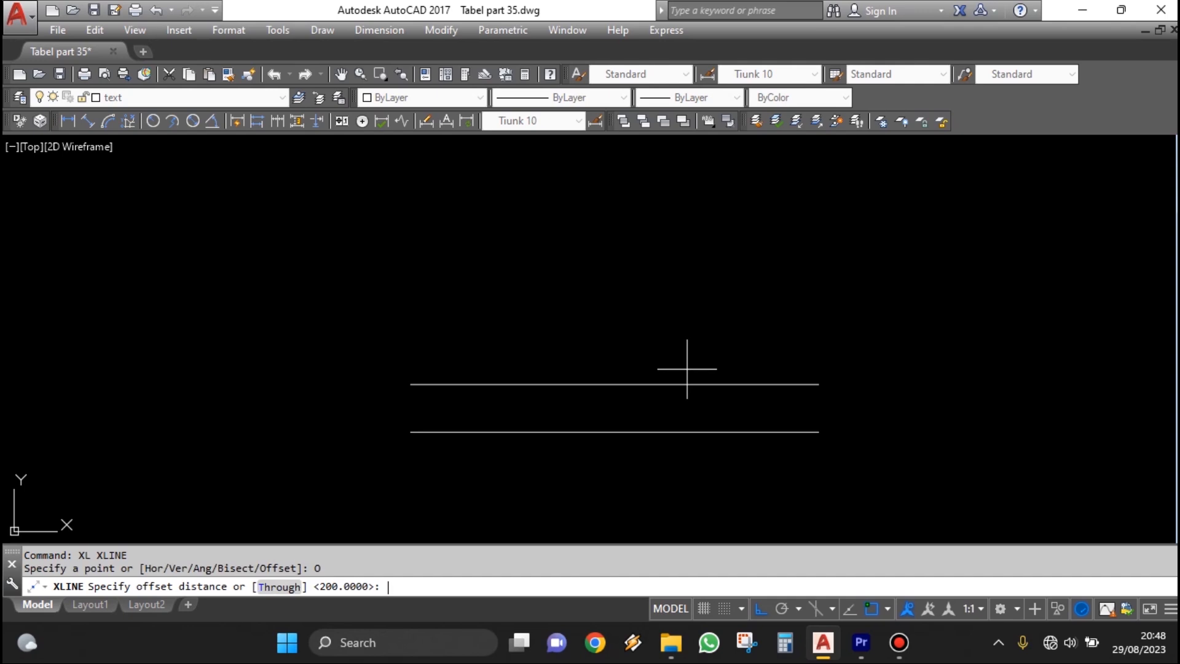
key(Return)
click(649, 386)
click(654, 300)
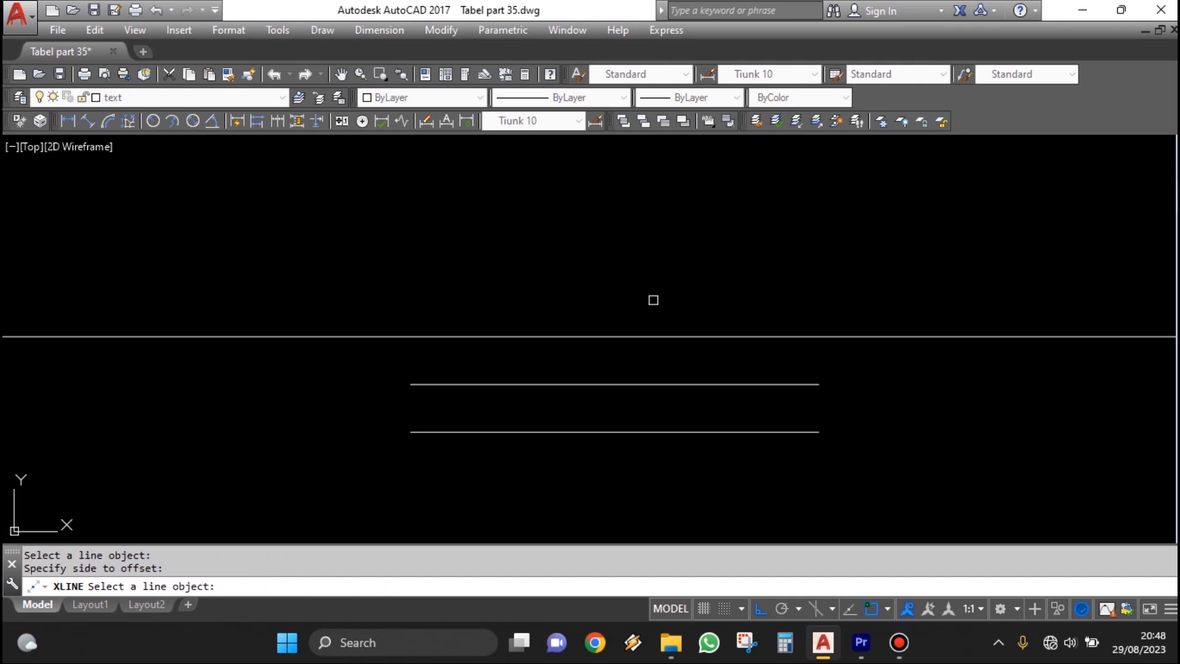
key(Return)
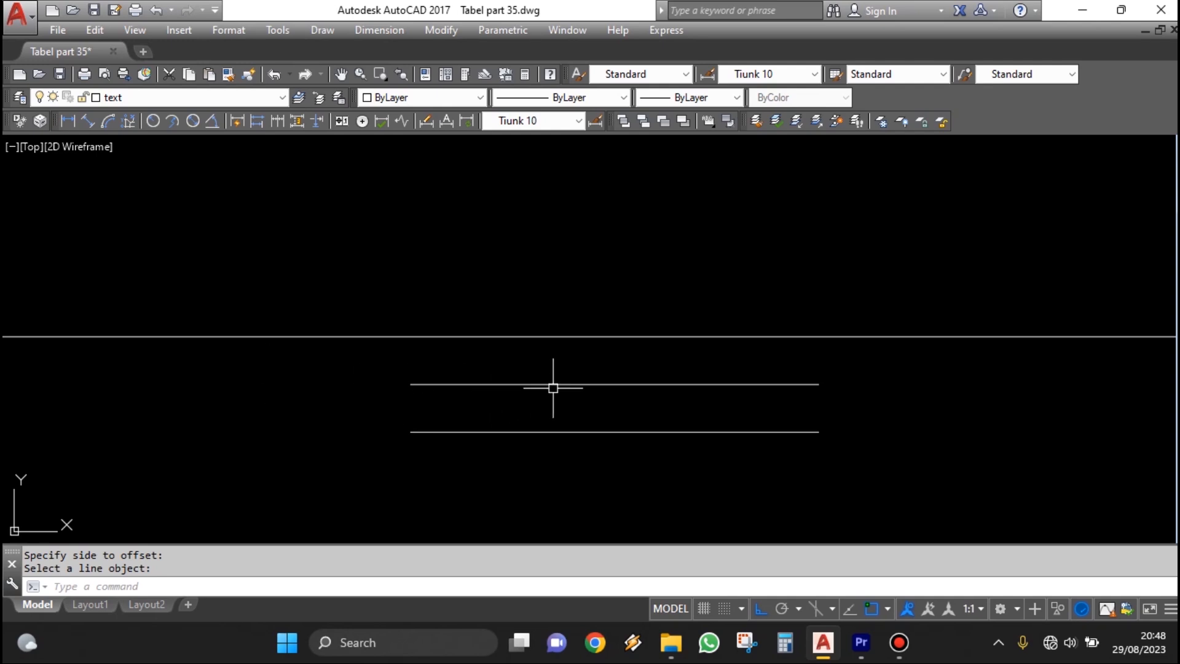
key(Return)
click(556, 384)
key(Escape)
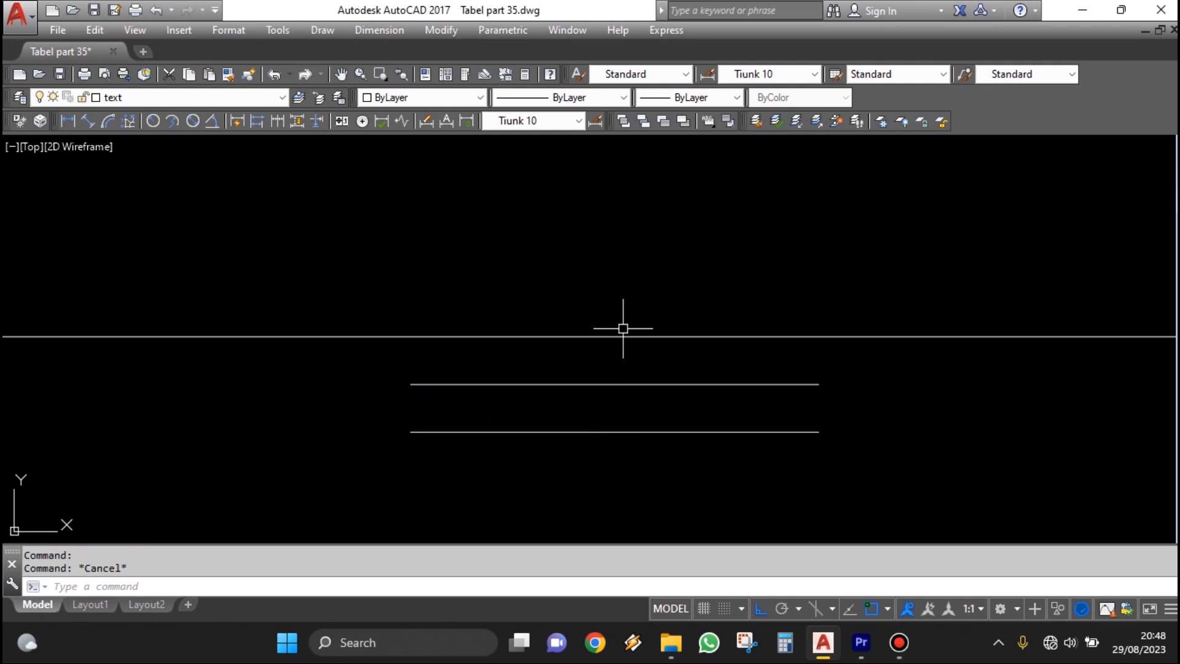
Erase both horizontal lines and the construction line above them
text(e)
key(Return)
click(614, 467)
click(516, 311)
key(Return)
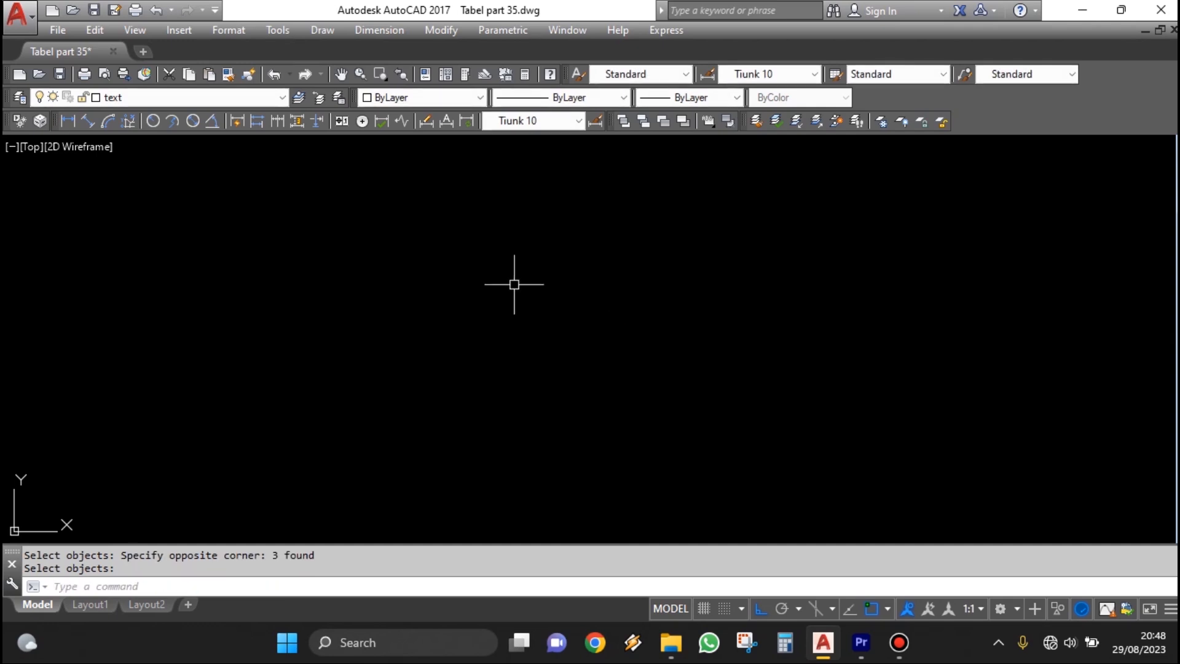
Draw a vertical line downward in the empty drawing area, with Ortho mode on
text(l)
key(Return)
click(517, 234)
click(530, 469)
key(Escape)
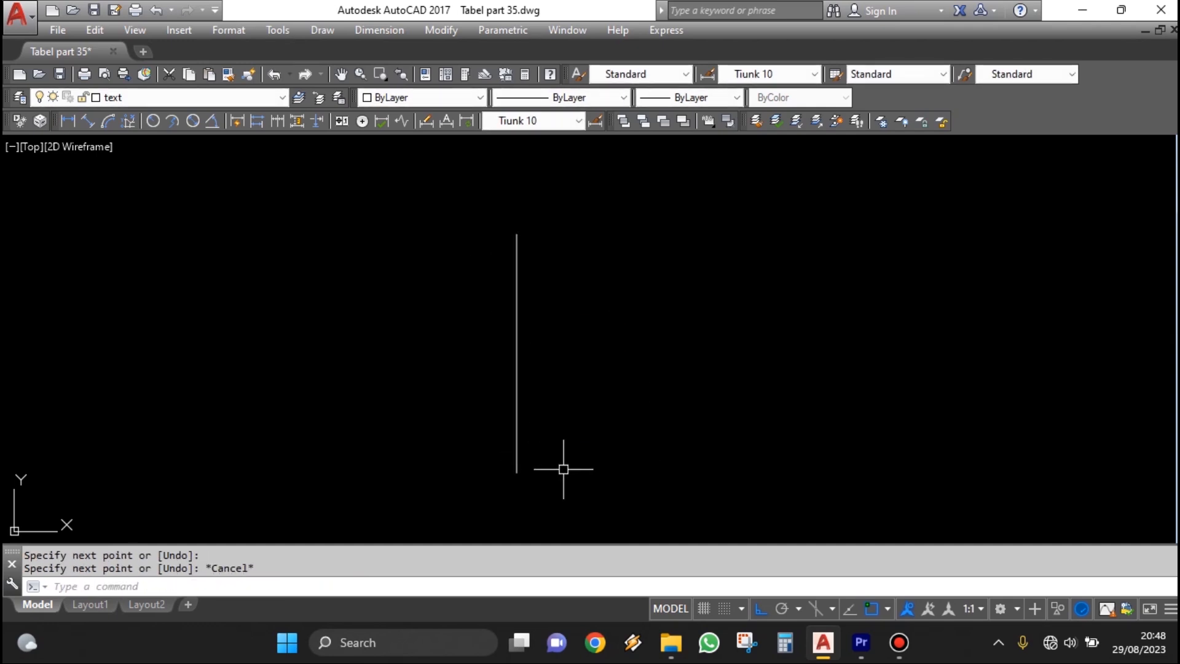
Create an XLINE with the Offset option 200 units to the right of the vertical line
key(Return)
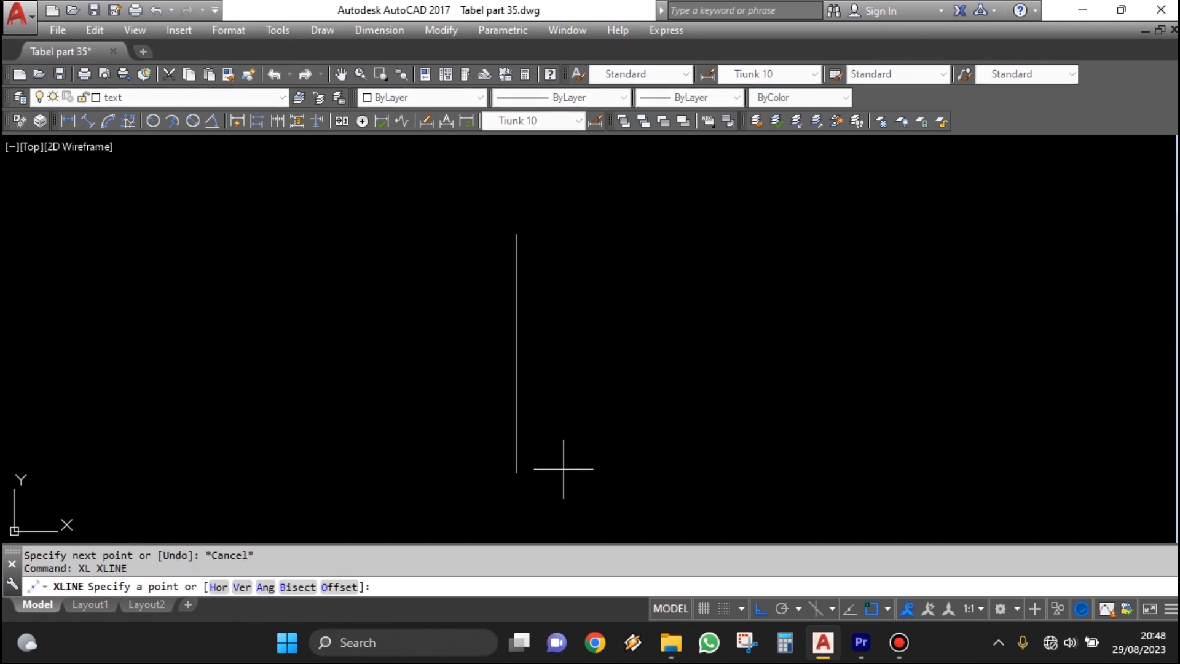
text(o)
key(Return)
key(Return)
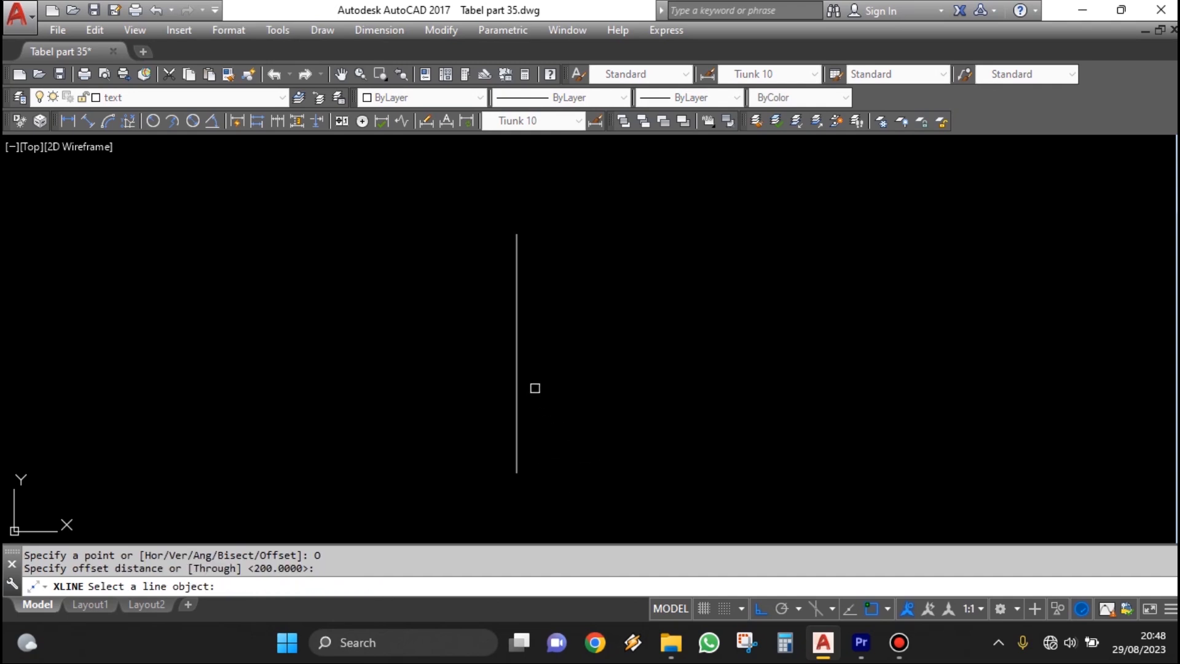
click(515, 347)
click(645, 370)
key(Return)
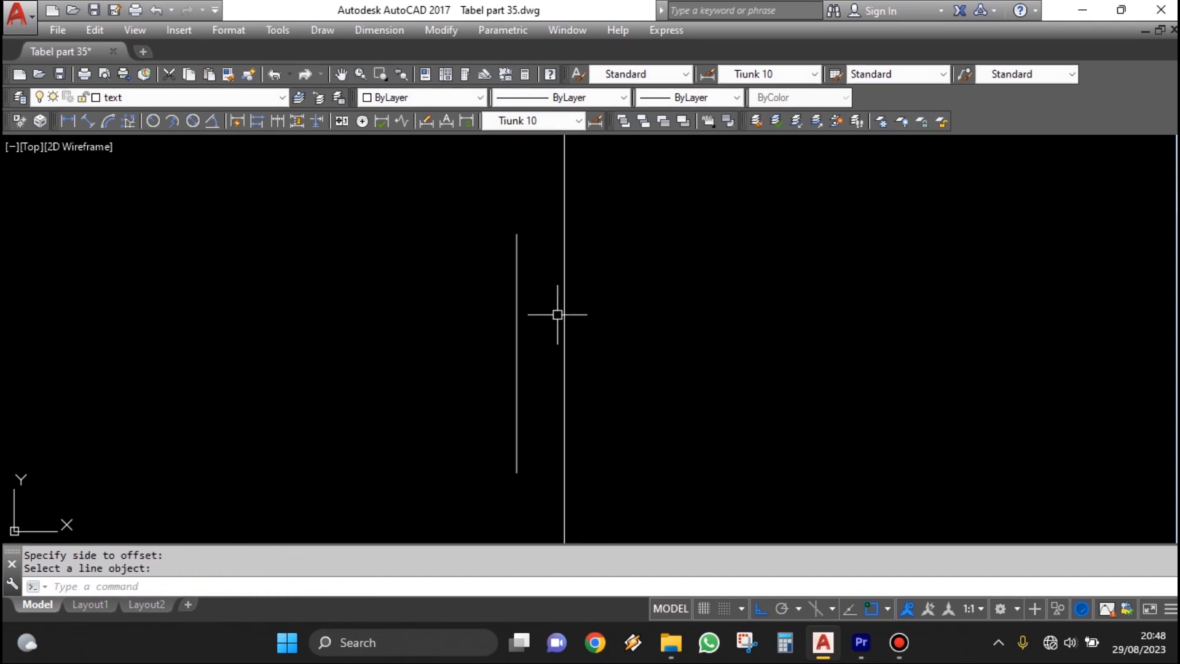
Erase the vertical line and the construction line beside it
scroll(555, 356, down, 8)
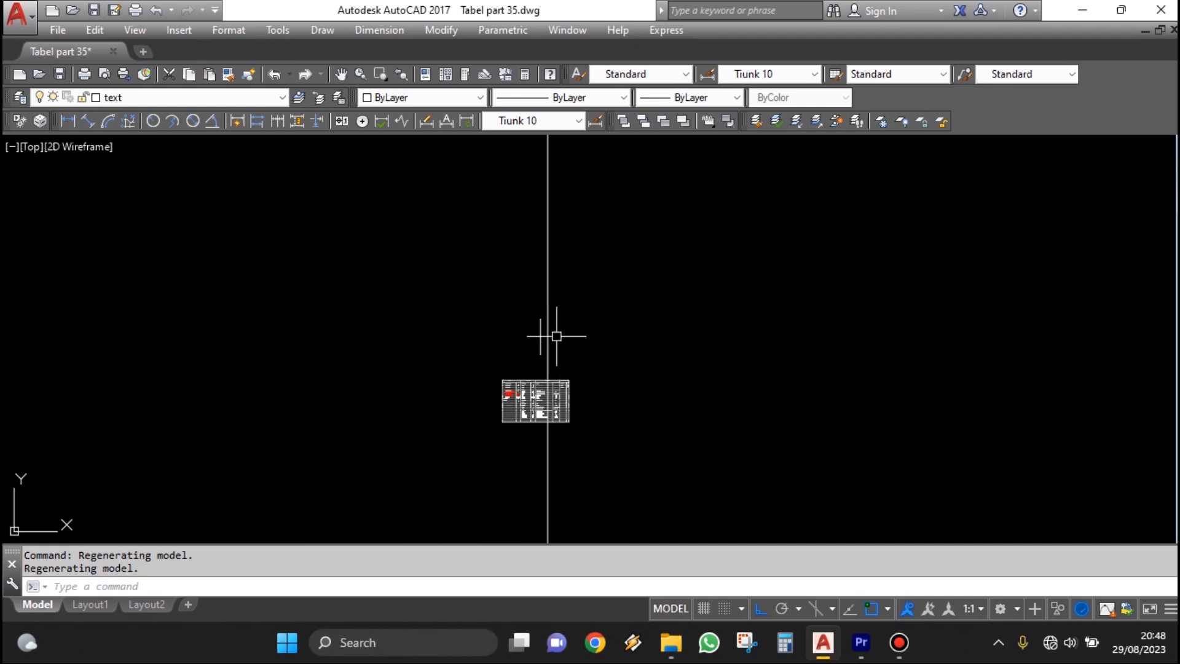
scroll(553, 328, up, 6)
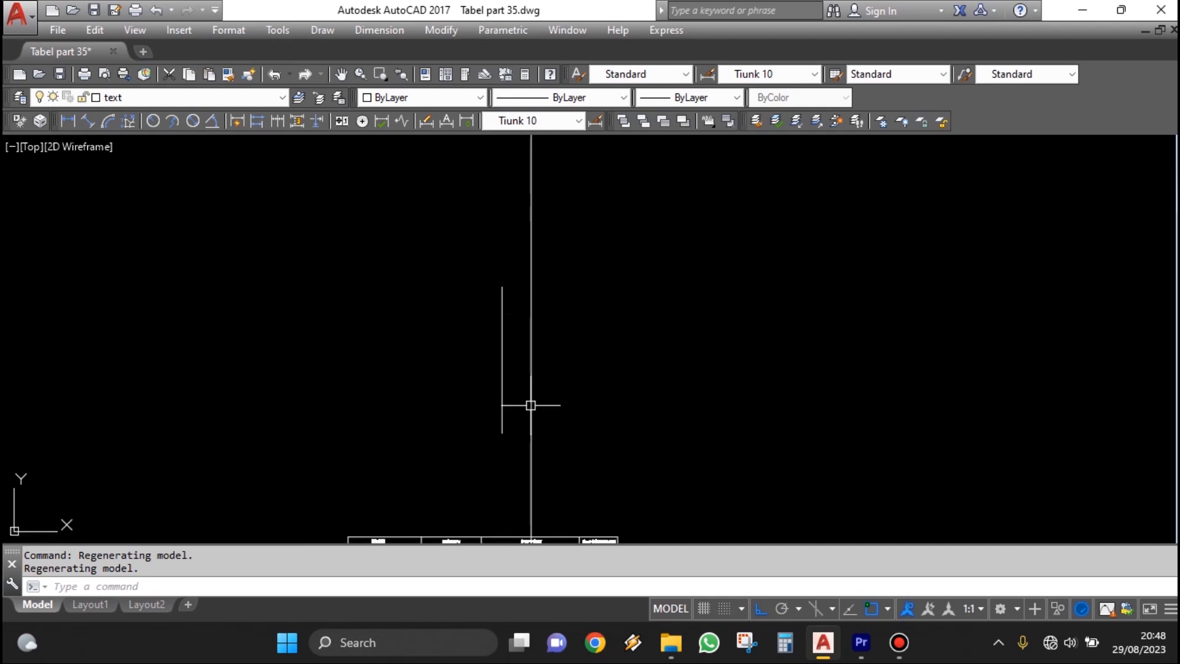
scroll(530, 405, up, 5)
scroll(445, 374, down, 5)
text(E)
click(533, 366)
click(424, 320)
key(Return)
Draw a sloping line from lower right to upper left in the empty area beside the table, with Ortho mode off
middle_drag(729, 387, 512, 389)
text(l)
key(Return)
click(739, 409)
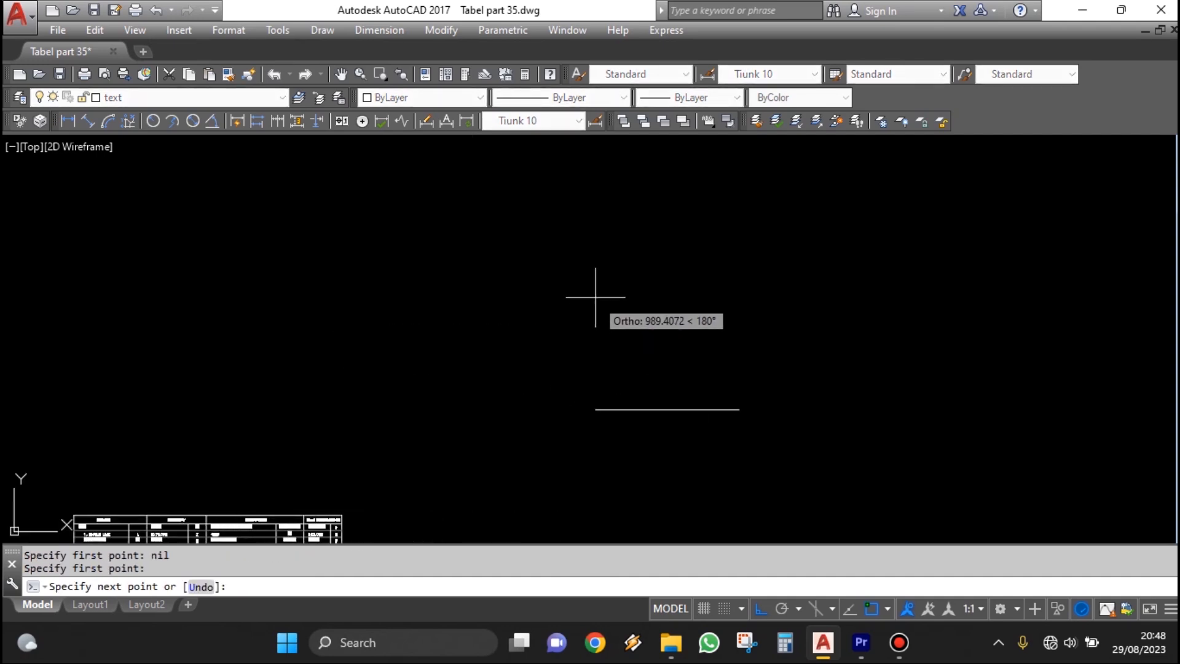
key(F8)
click(531, 282)
key(Escape)
text(o)
key(Return)
key(Escape)
key(Escape)
Create two XLINEs with the Offset option, one 200 units to each side of the sloping line
text(x)
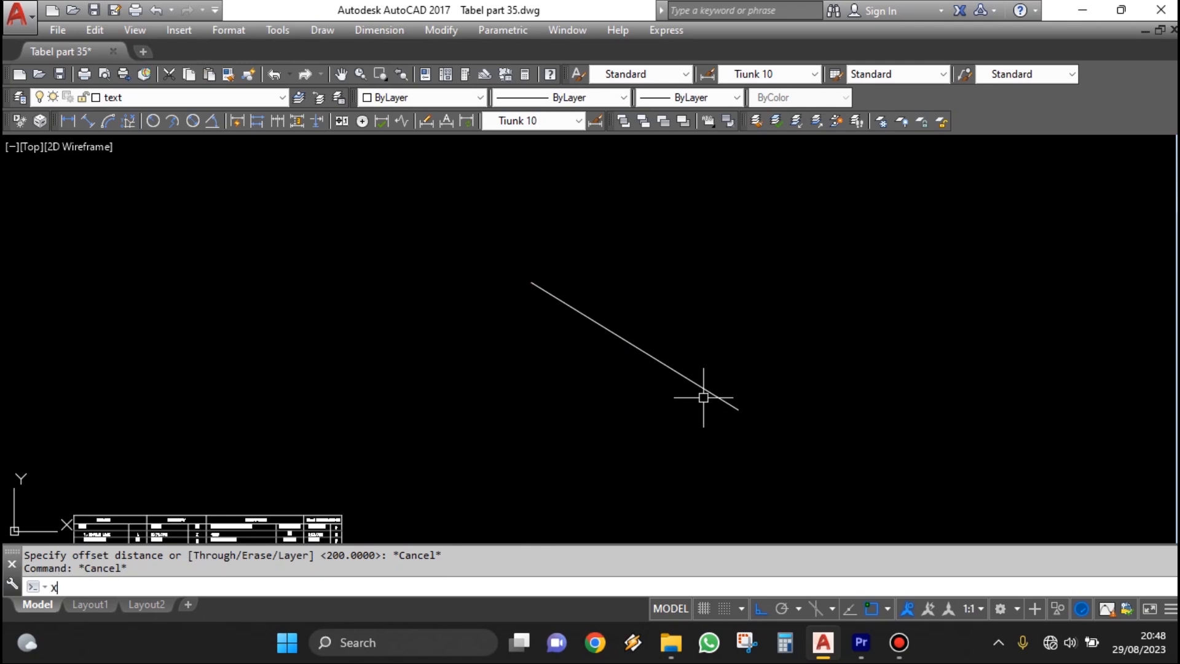
text(l)
key(Return)
text(o)
key(Return)
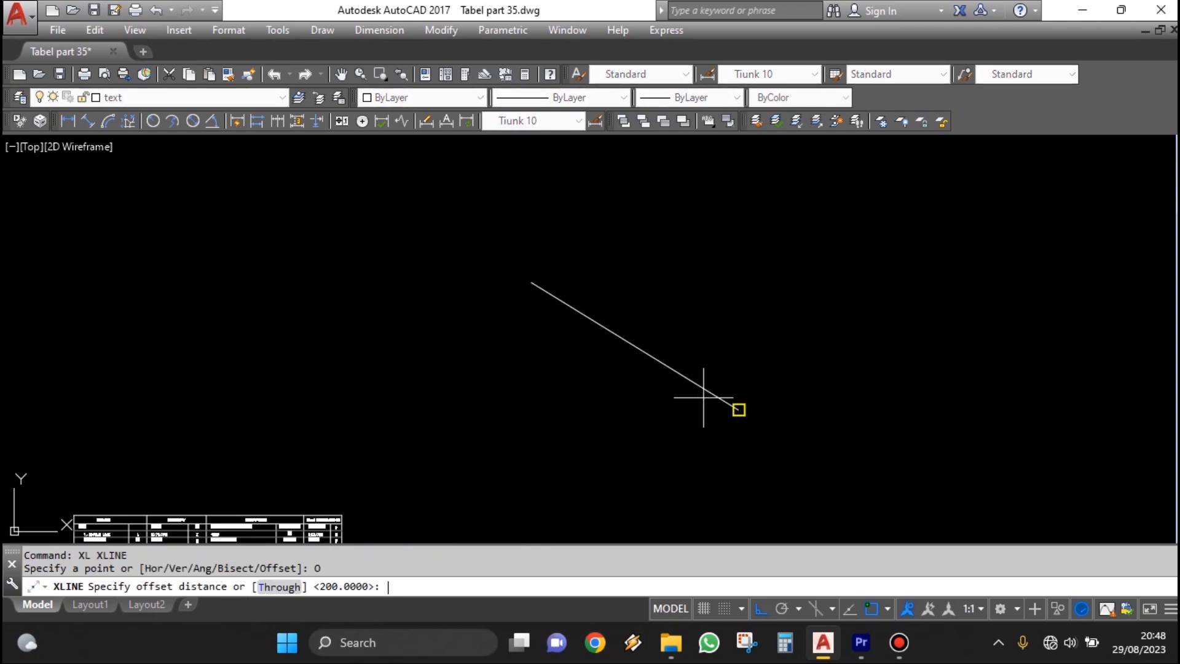
key(Return)
middle_drag(668, 359, 693, 385)
scroll(693, 386, up, 2)
click(666, 400)
click(723, 324)
click(651, 389)
click(588, 437)
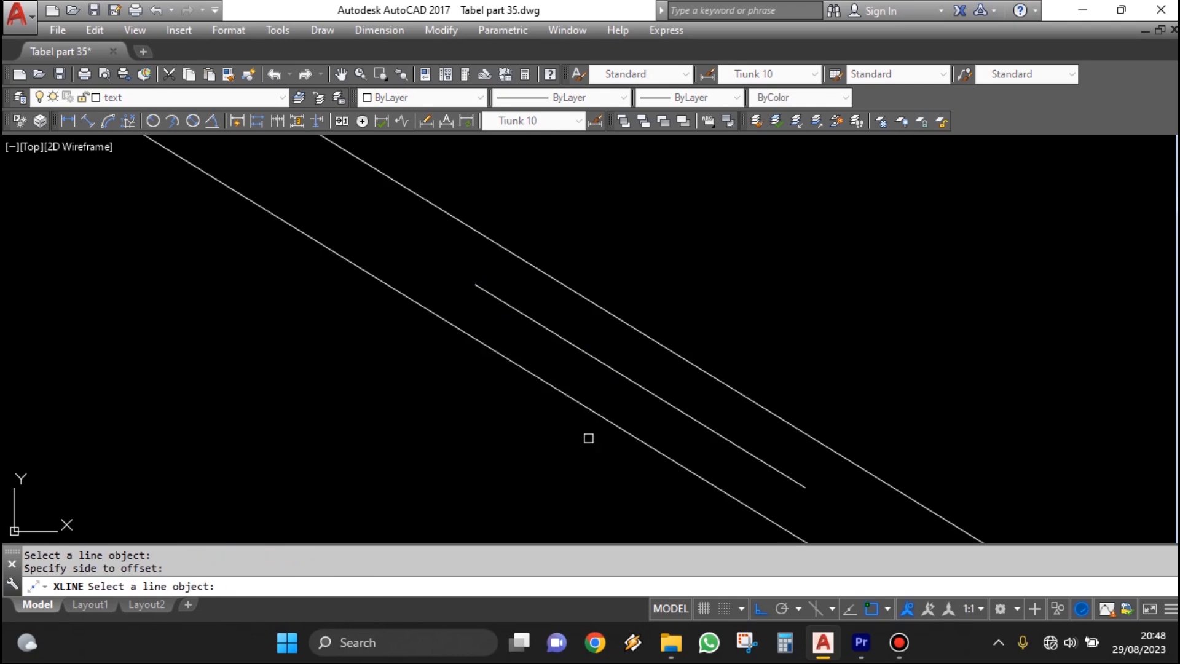
key(Return)
Erase the sloping line and the two construction lines parallel to it
scroll(590, 401, down, 3)
scroll(598, 395, up, 3)
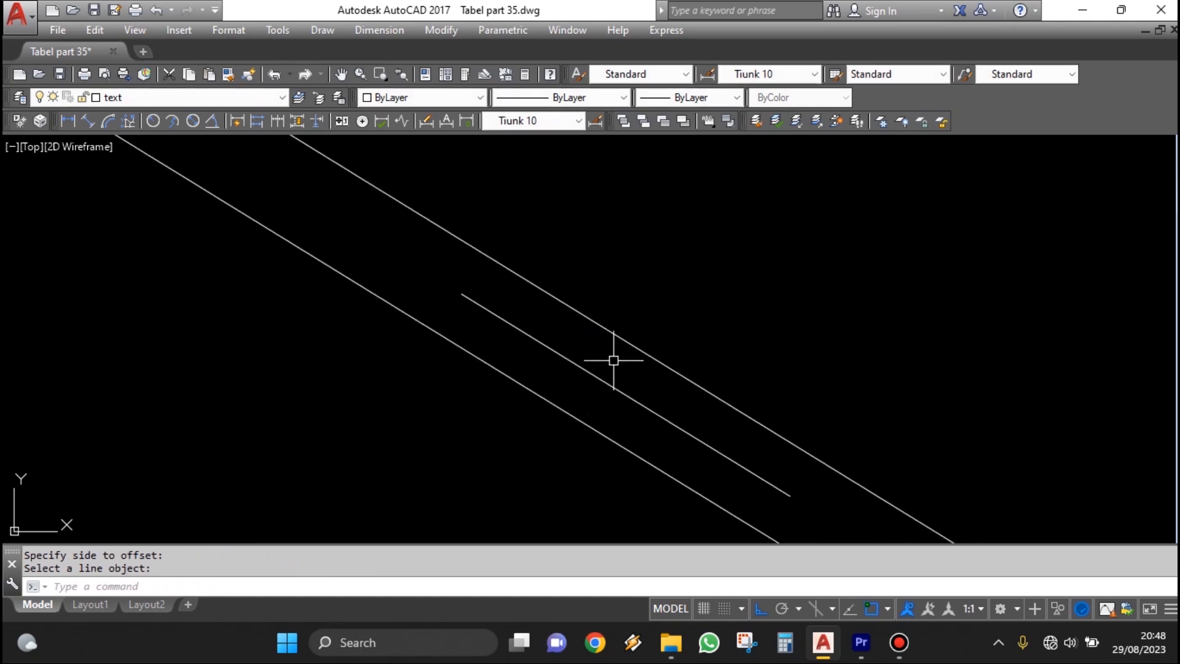
scroll(625, 335, up, 2)
scroll(633, 350, down, 4)
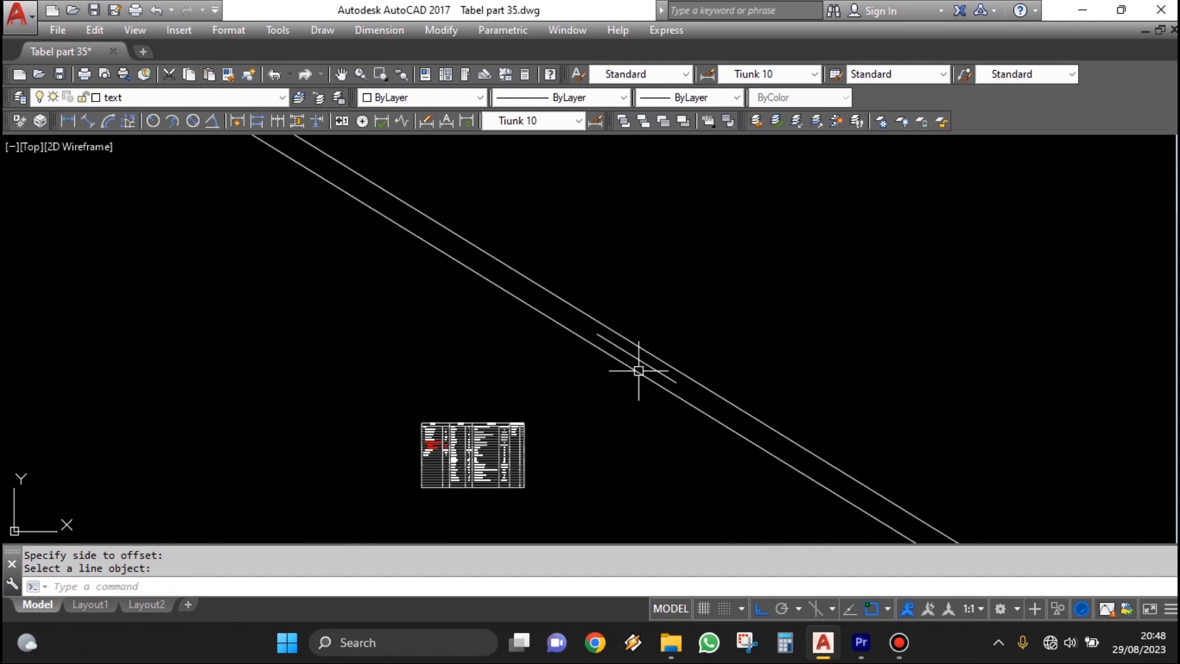
scroll(651, 320, up, 2)
text(e)
key(Return)
click(601, 412)
click(523, 308)
key(Escape)
Zoom to the drawing extents to view the whole command table
text(z)
key(Return)
text(e)
key(Return)
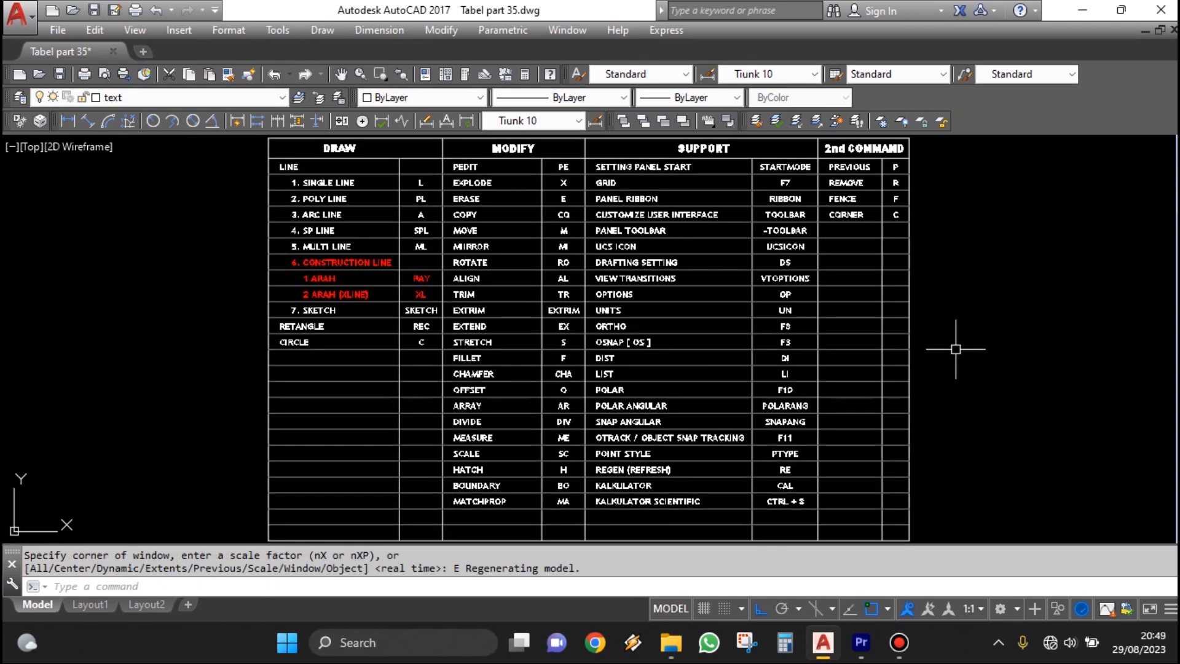